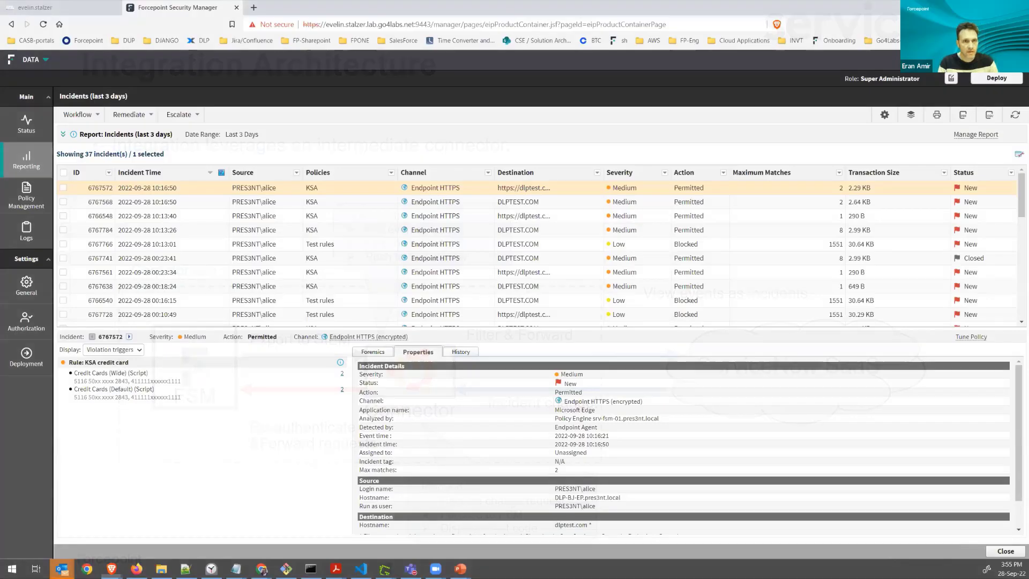
Reload the Incidents (last 3 days) DLP report, then switch to the GNS3 lab topology tab.
click(35, 165)
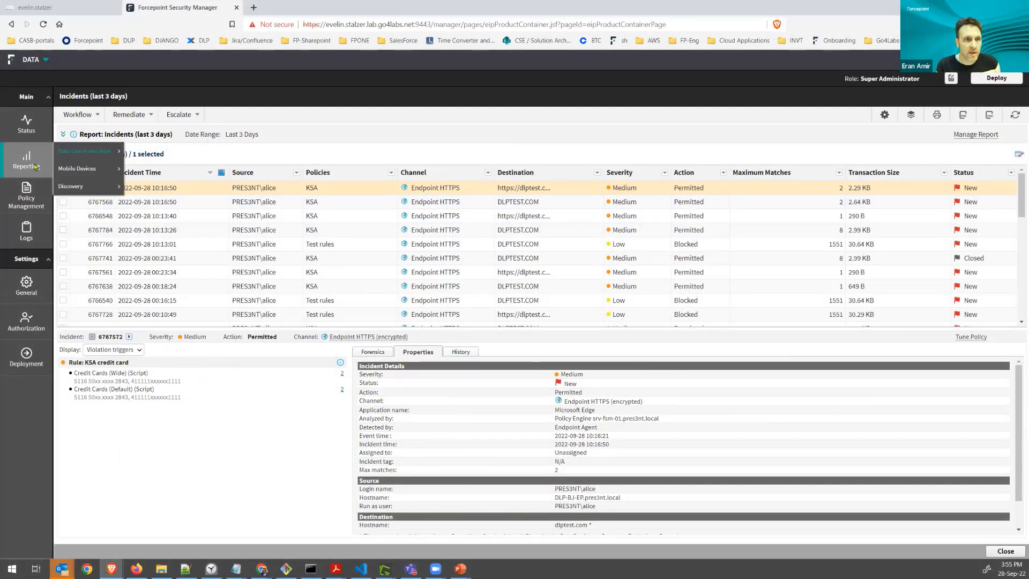
mouse_move(84, 151)
click(148, 172)
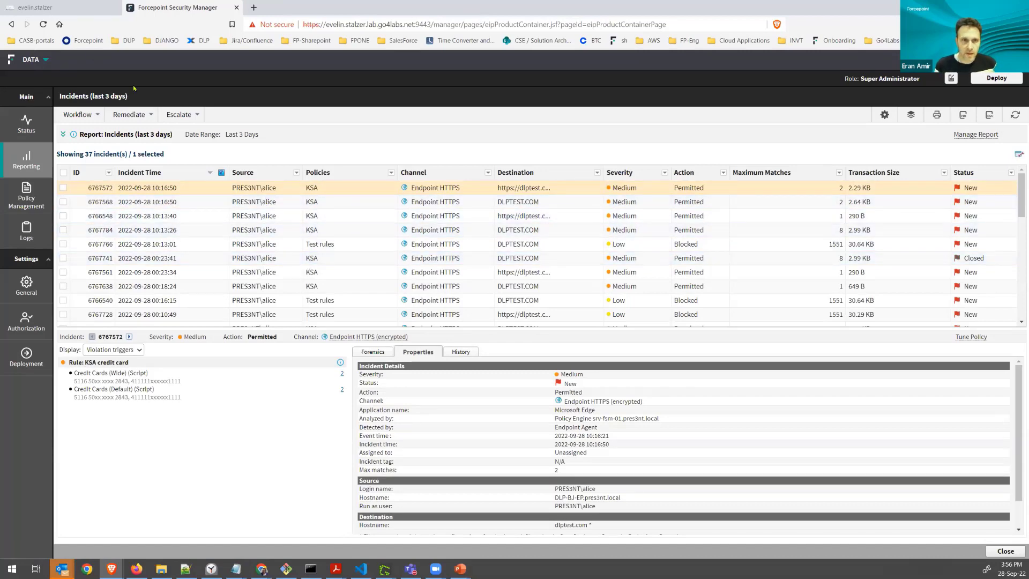
click(71, 11)
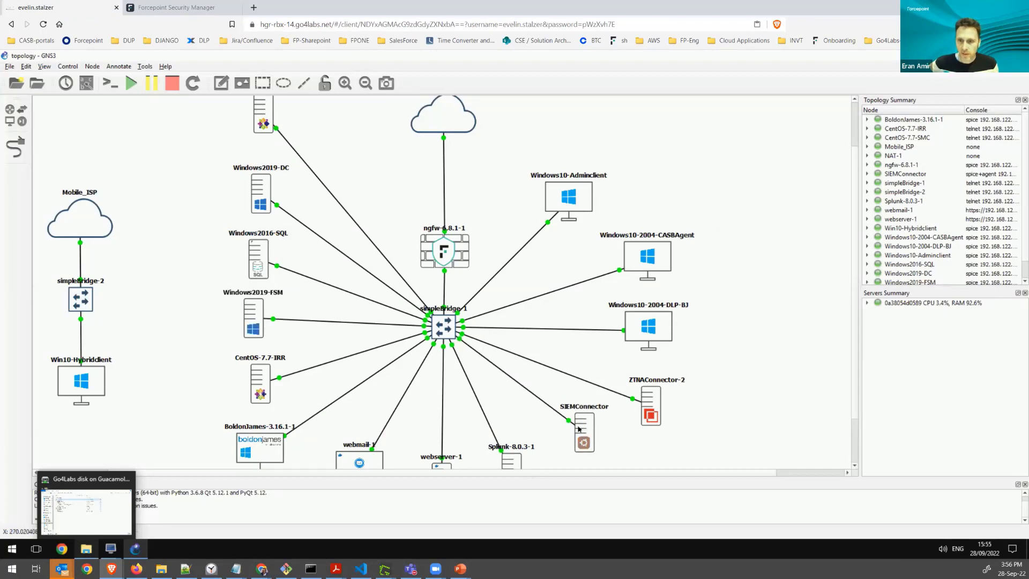
Bring up the Windows10-2004-DLP-BJ remote viewer showing the DLP Test HTTPS Post page.
drag(586, 432, 586, 430)
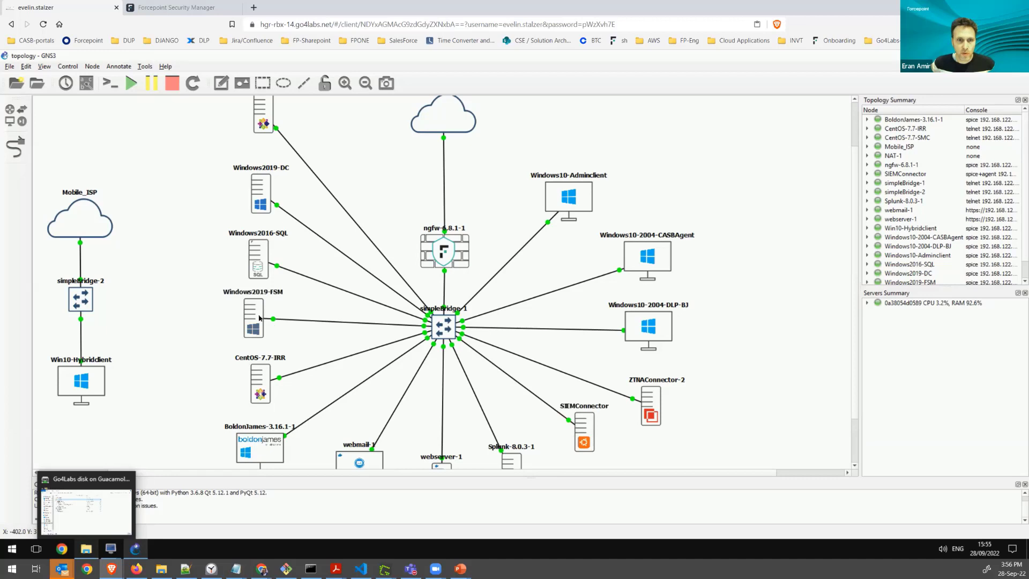
mouse_move(259, 318)
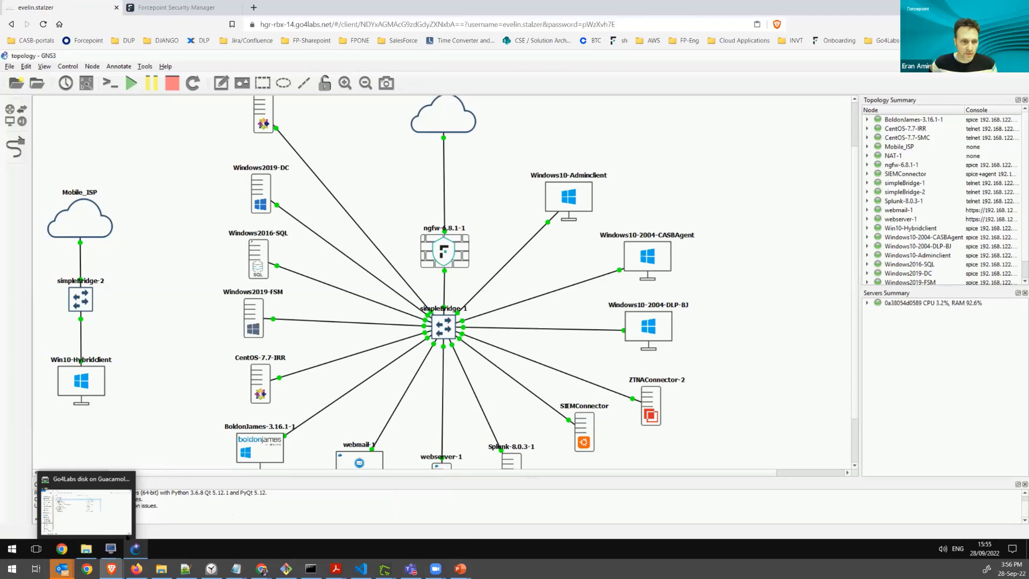
mouse_move(114, 550)
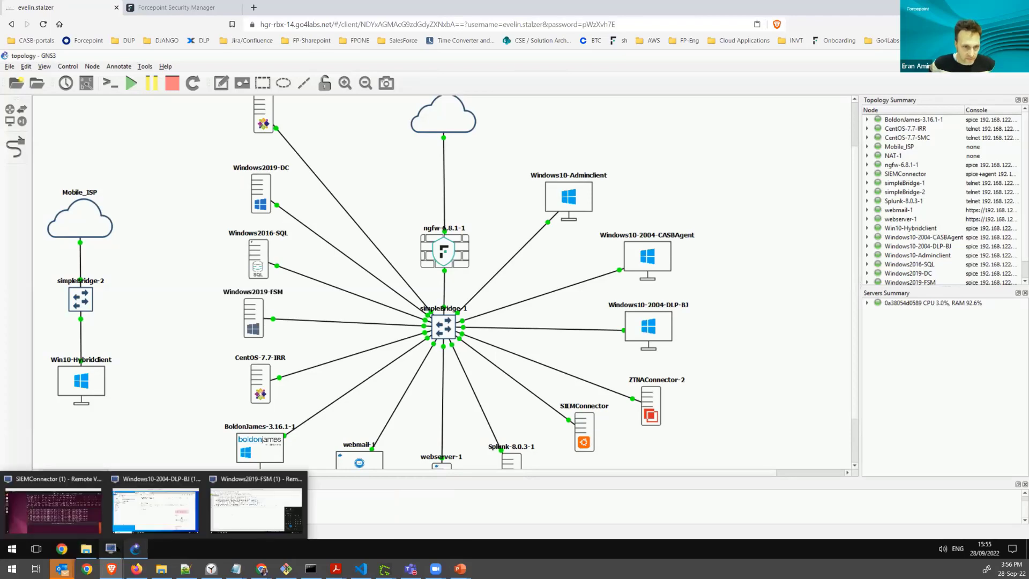
click(164, 516)
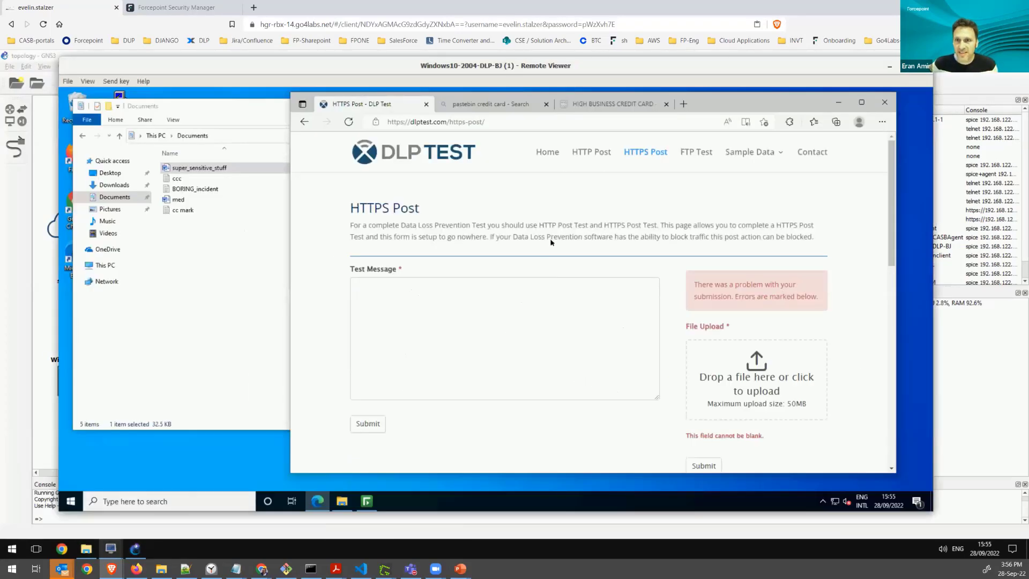
Check the DLP Endpoint console's status from the system tray, then close it.
click(823, 501)
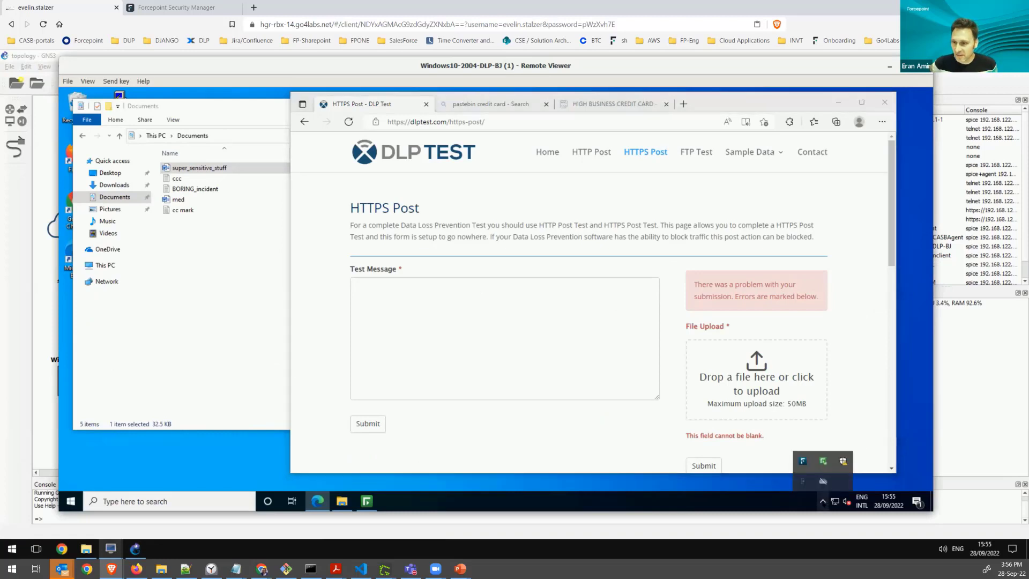
double_click(824, 461)
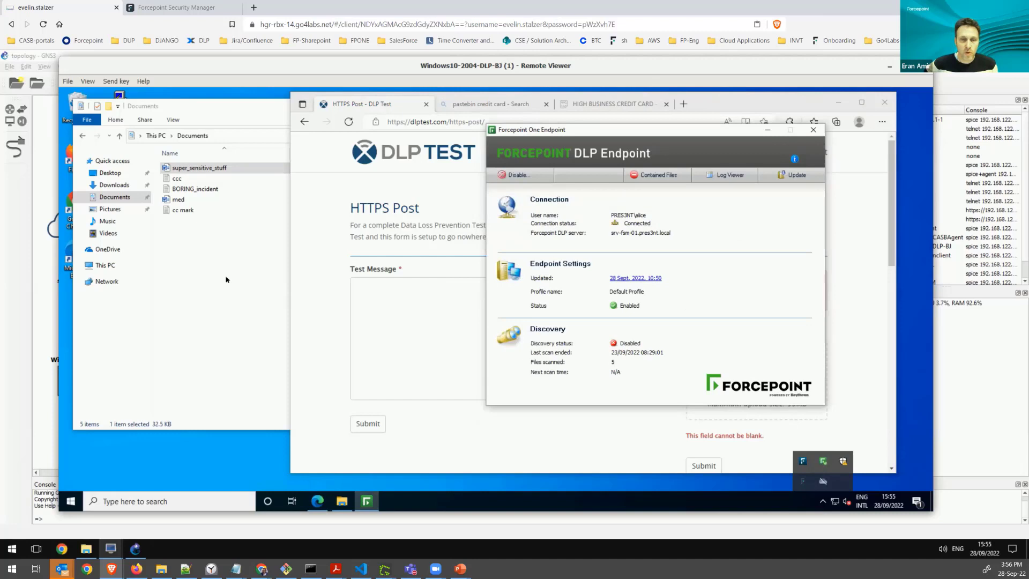
click(813, 129)
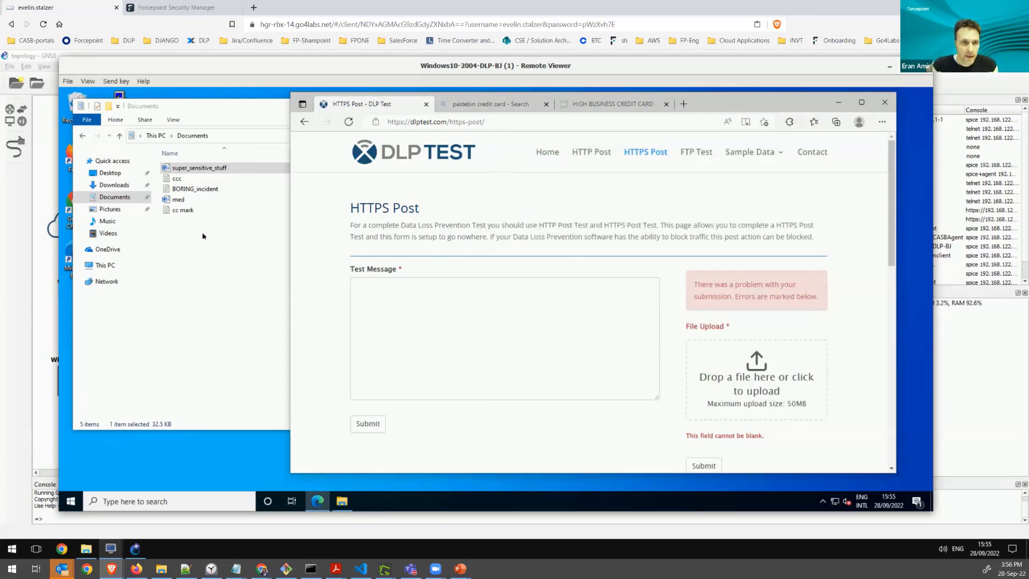
Upload BORING_incident and super_sensitive_stuff to the DLP Test page, then return to Security Manager.
drag(195, 189, 742, 378)
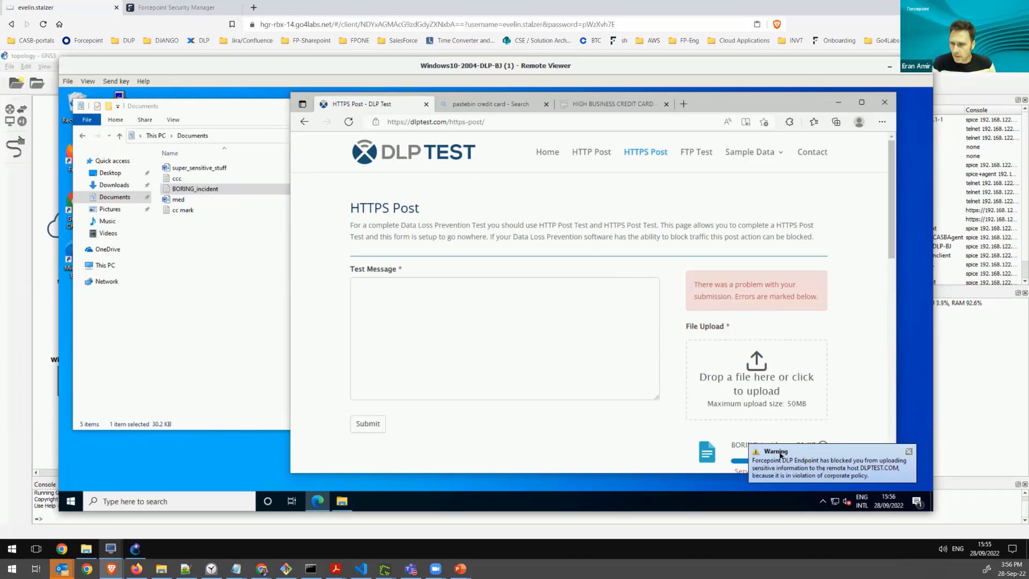
click(196, 168)
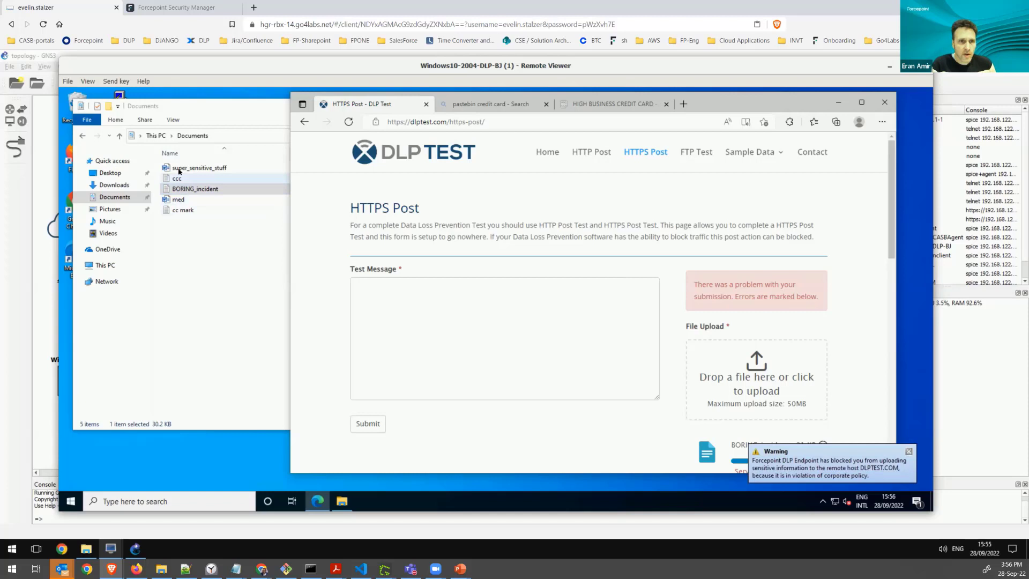
drag(196, 168, 733, 371)
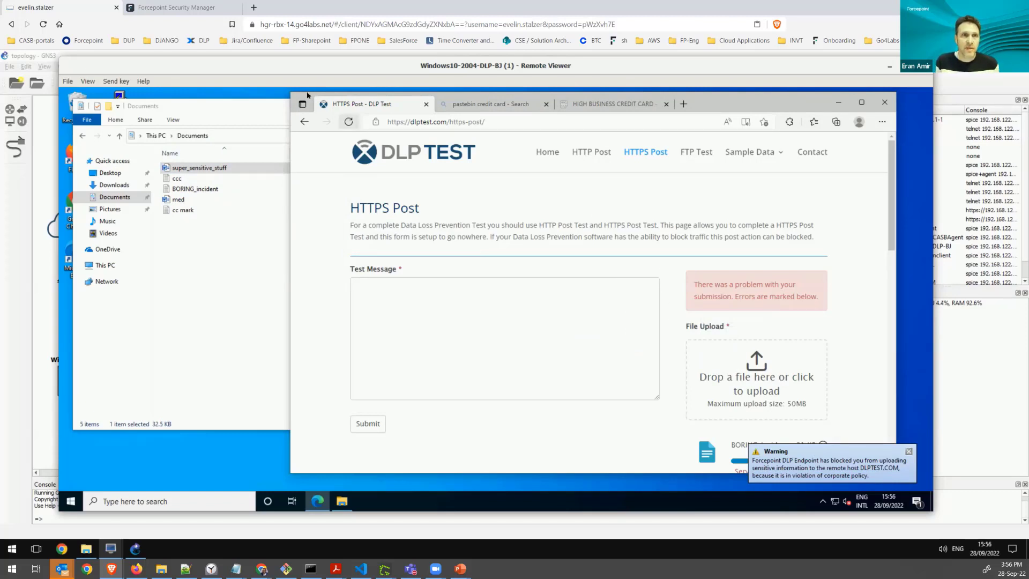
click(208, 20)
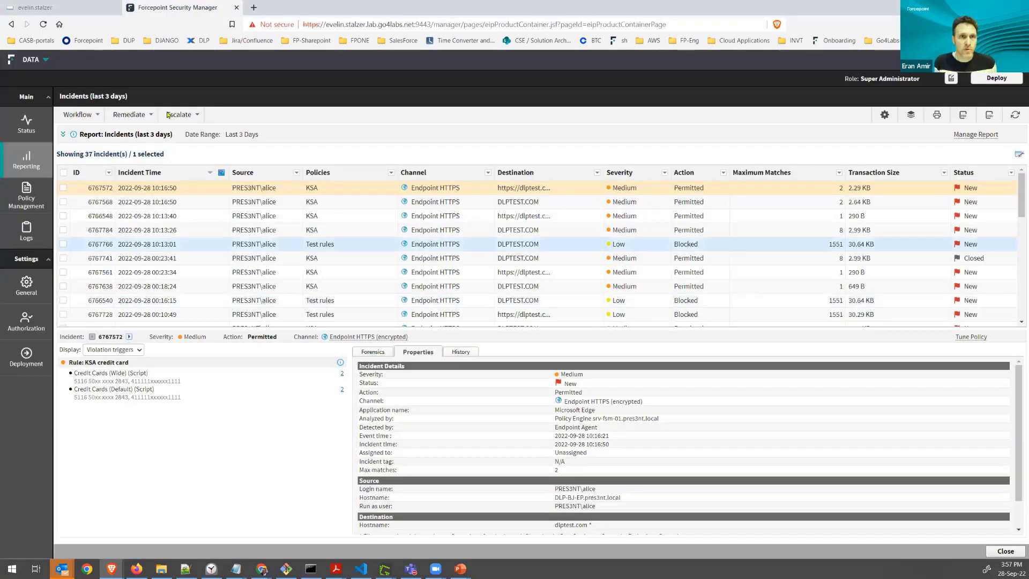
Refresh the report and review blocked incidents 6815703 (low) and 6815771 (high).
click(1015, 115)
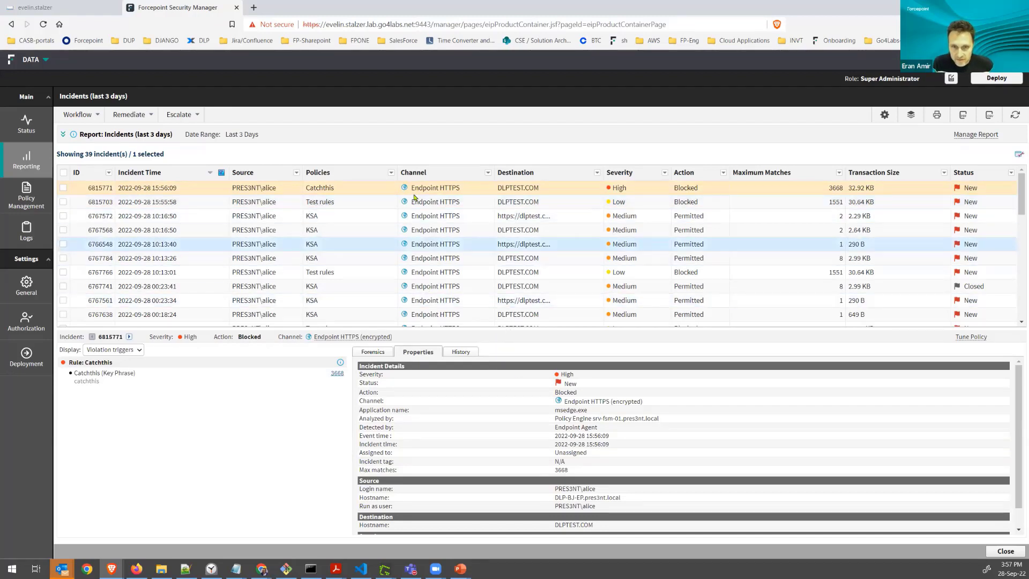
click(586, 201)
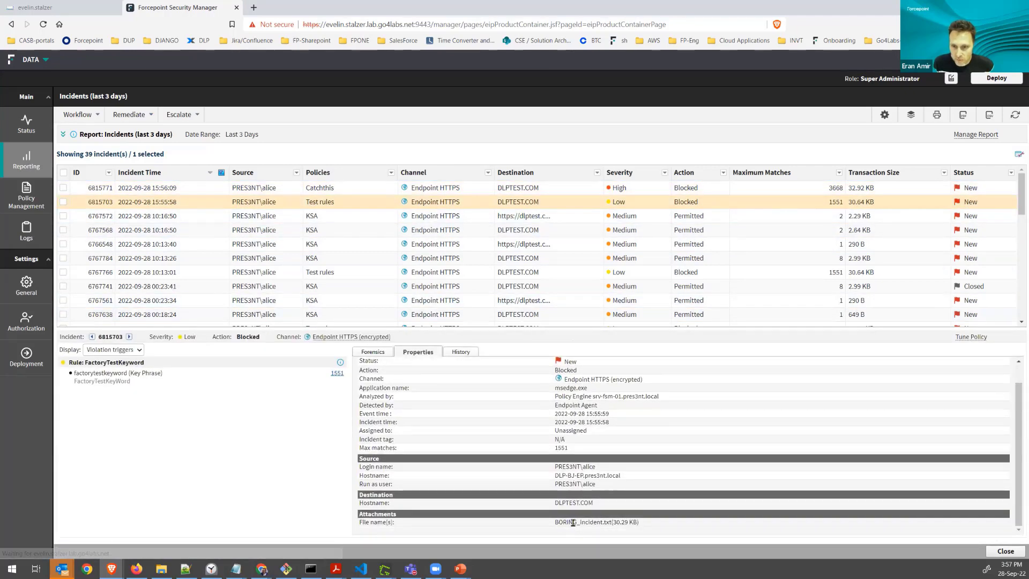
drag(573, 522, 558, 522)
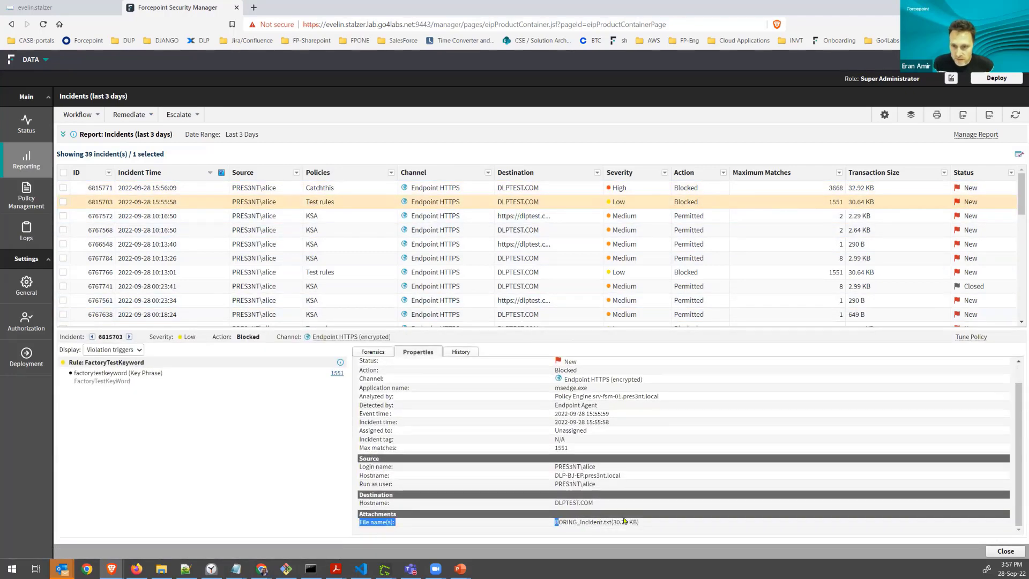
click(586, 190)
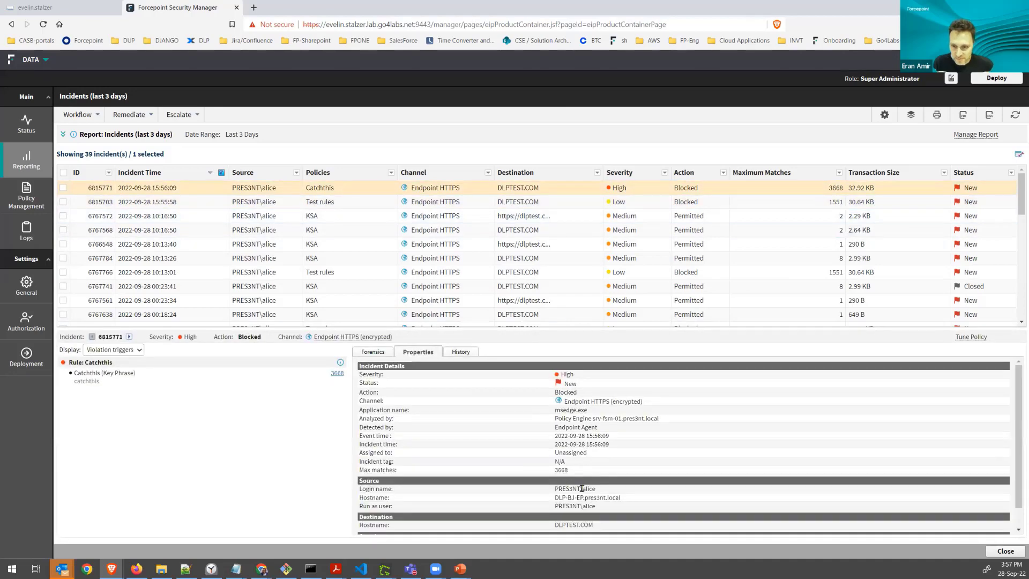
scroll(573, 512, down, 1)
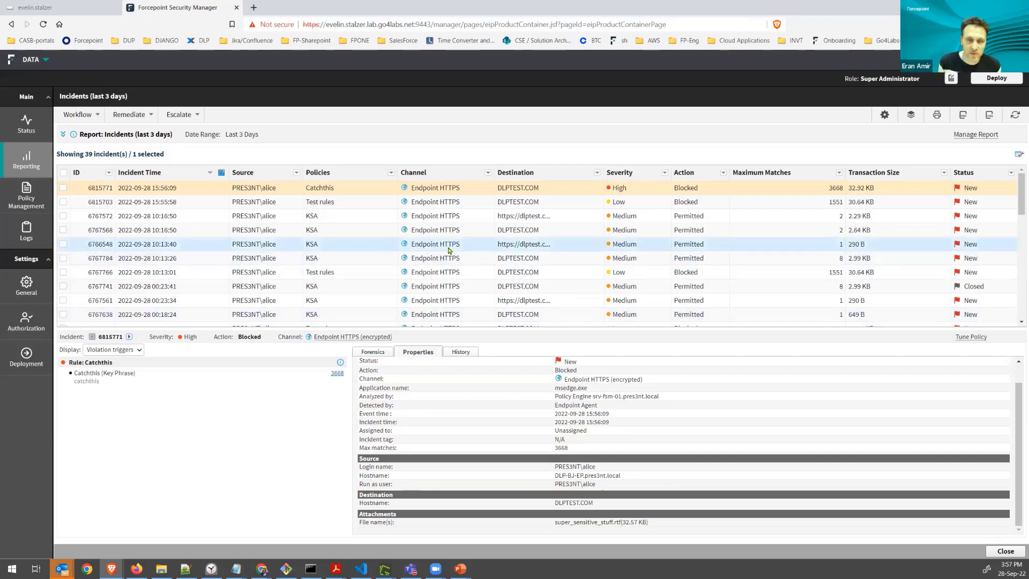
click(107, 6)
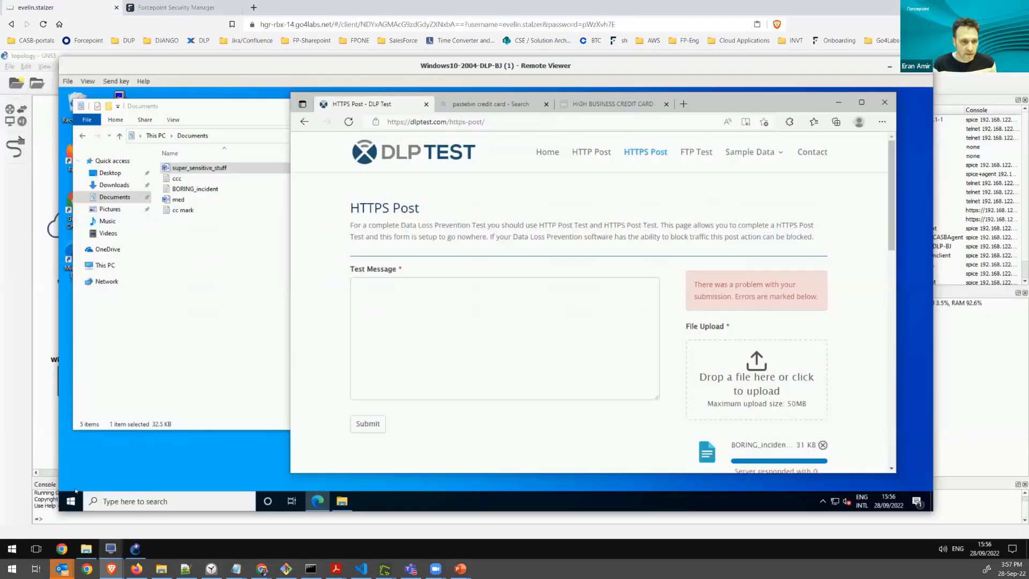
On the SIEMConnector terminal, confirm the incidents_poller log pushed 2 incidents to ServiceNow.
click(108, 548)
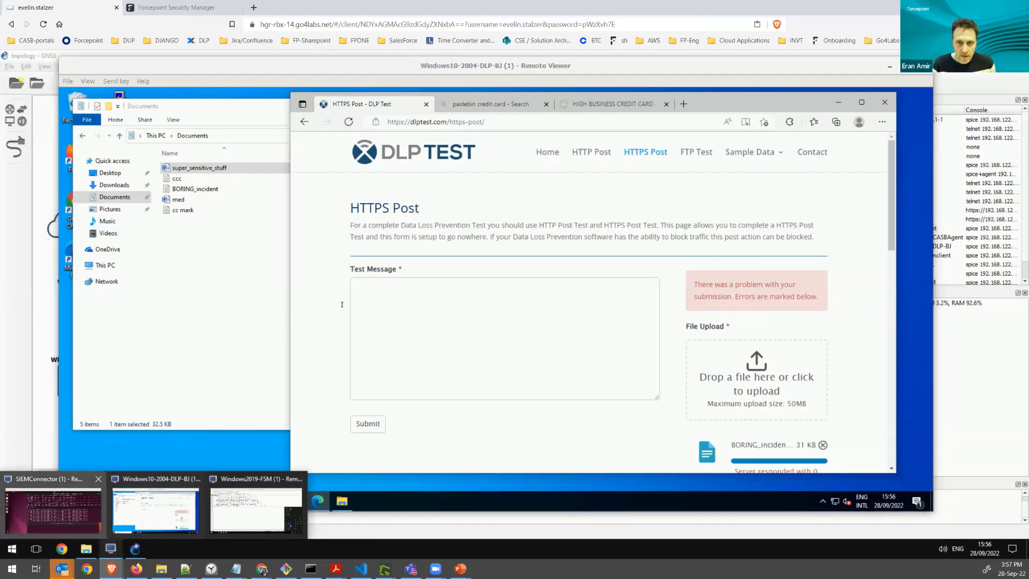
click(53, 509)
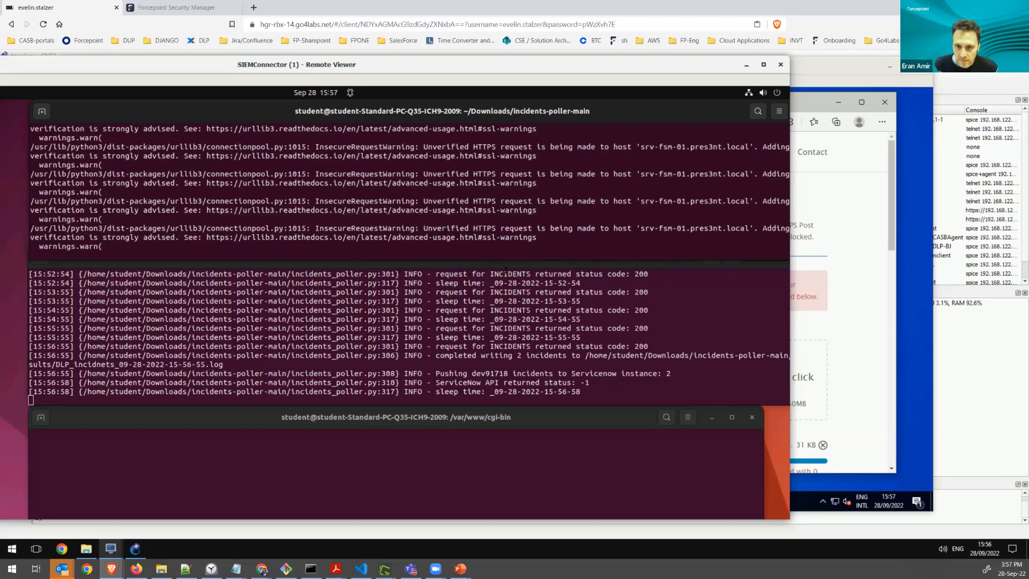
scroll(466, 217, up, 1)
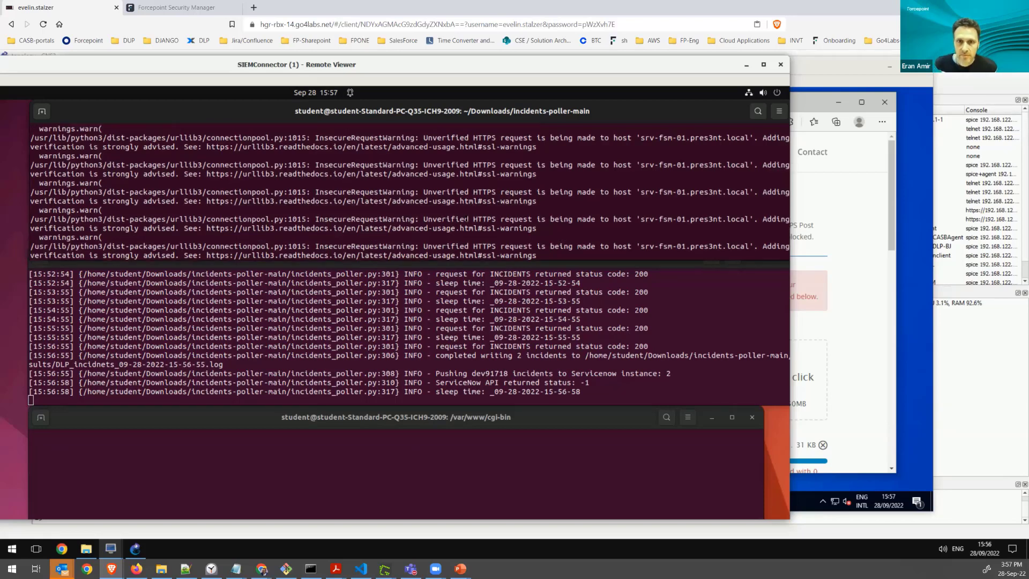
scroll(467, 218, down, 1)
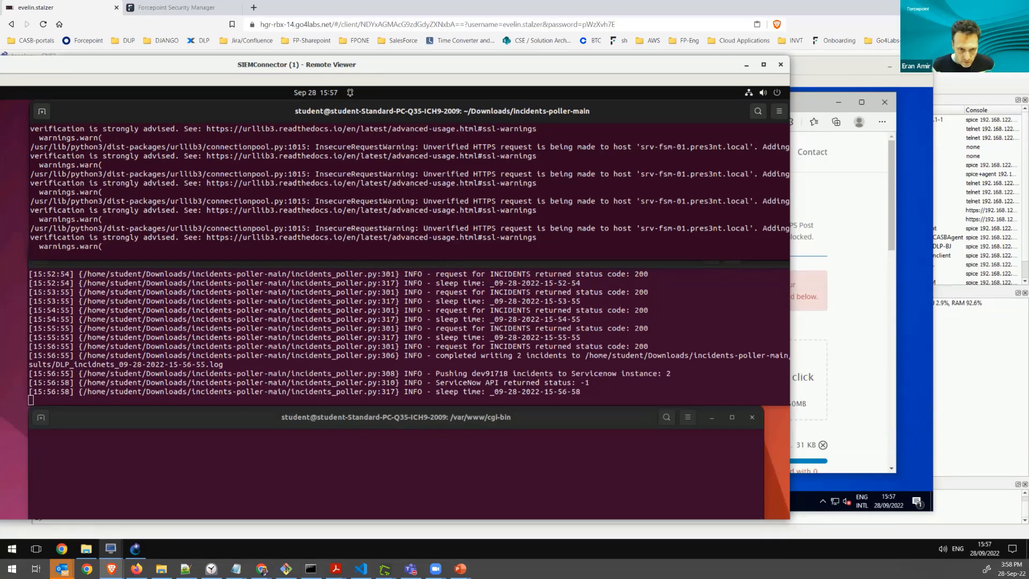
drag(439, 373, 658, 373)
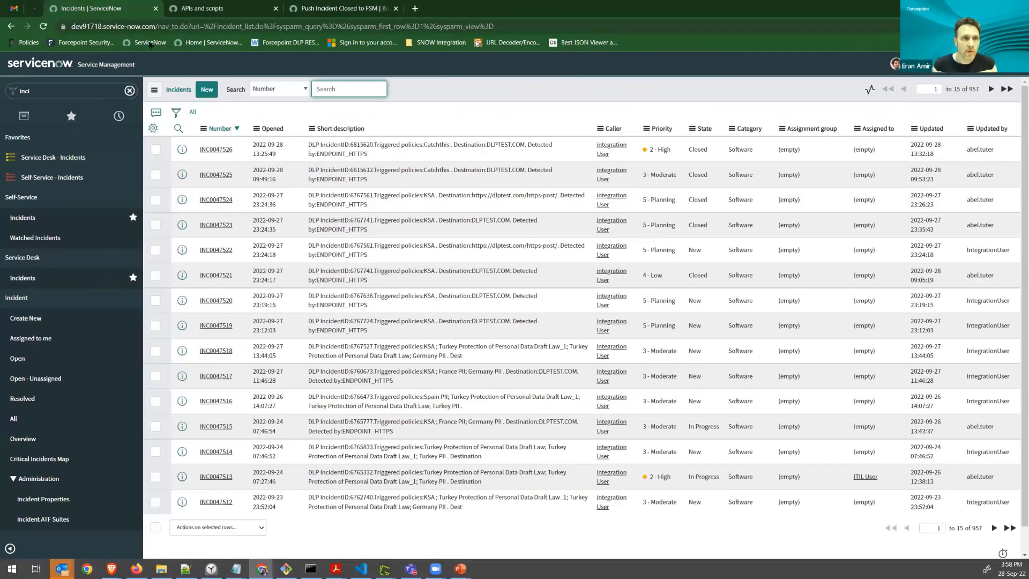
Note the instance host name and list Service Desk's active incidents.
click(149, 27)
click(148, 26)
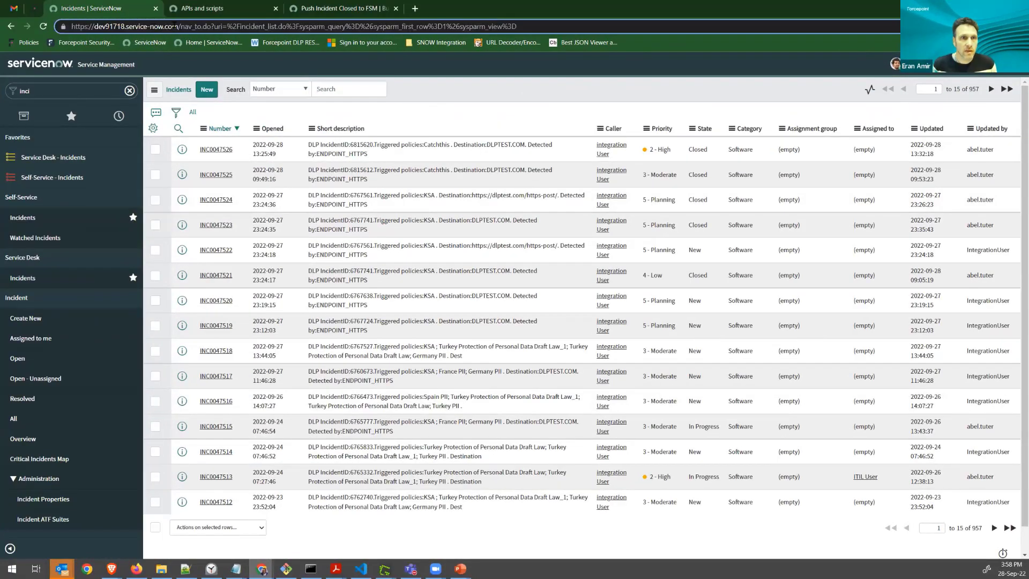
drag(174, 26, 61, 27)
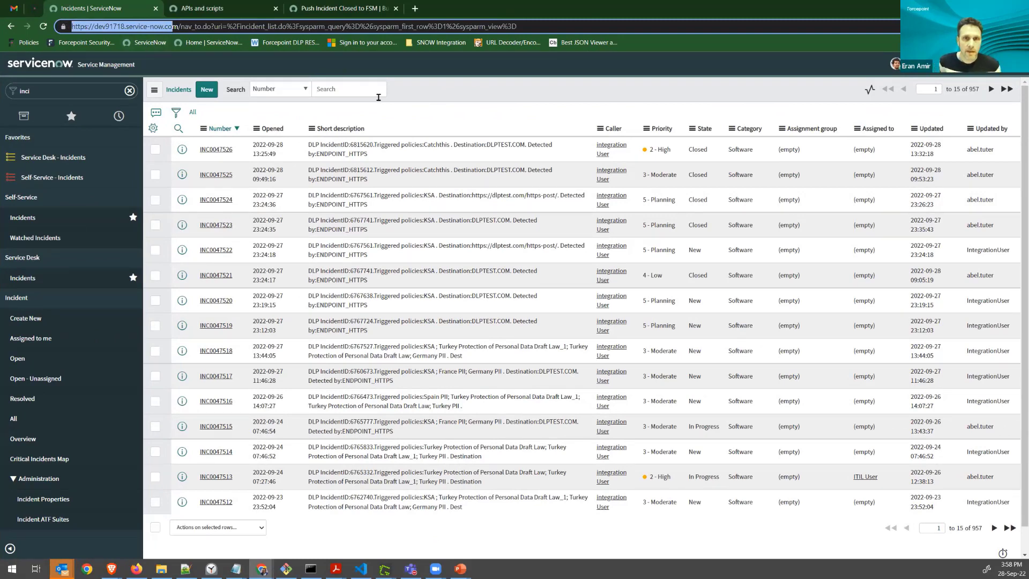
click(52, 181)
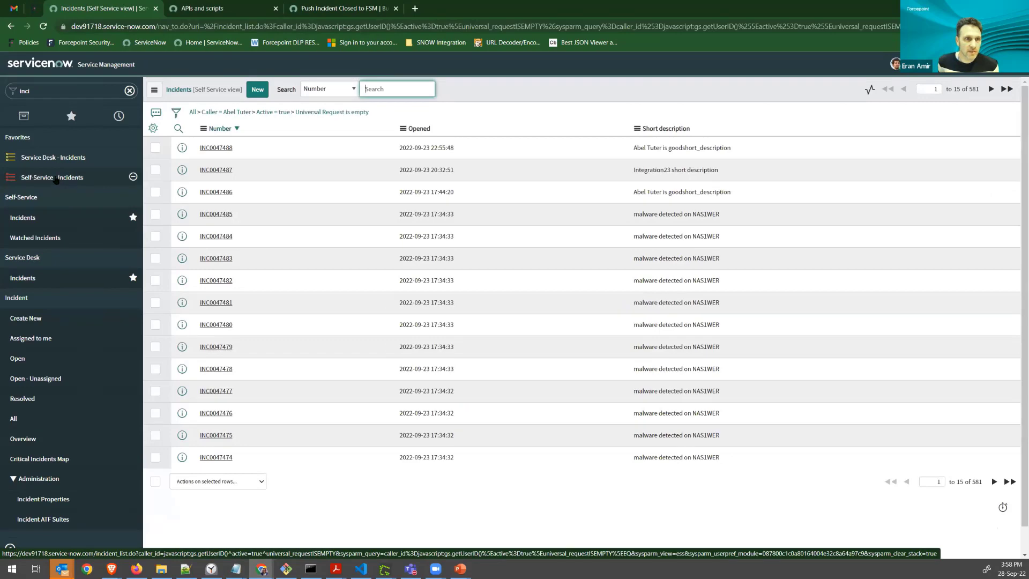
click(48, 160)
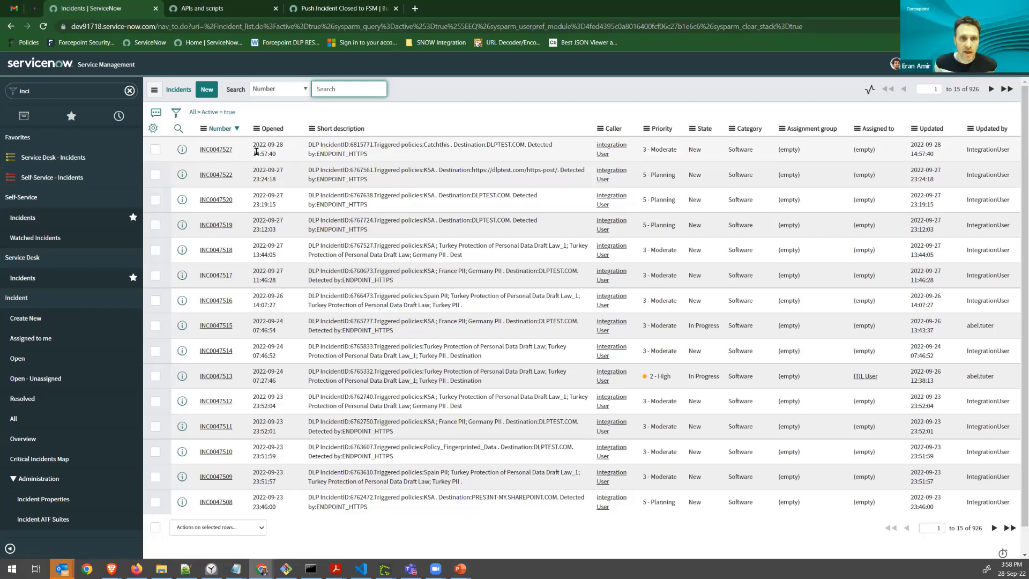
Match the newest ticket's Catchthis description to Forcepoint incident 6815771.
drag(281, 157, 250, 155)
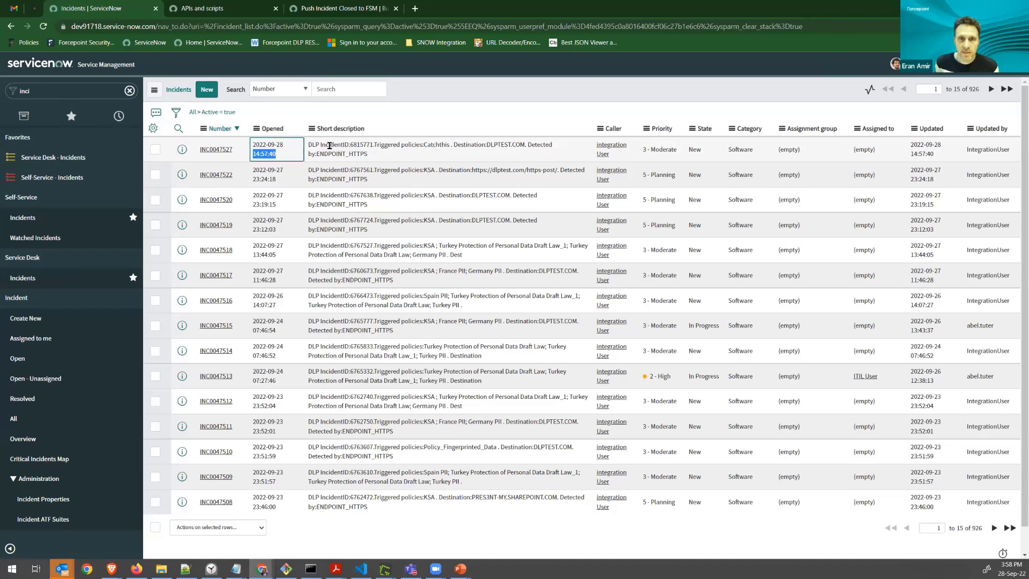
drag(330, 145, 402, 145)
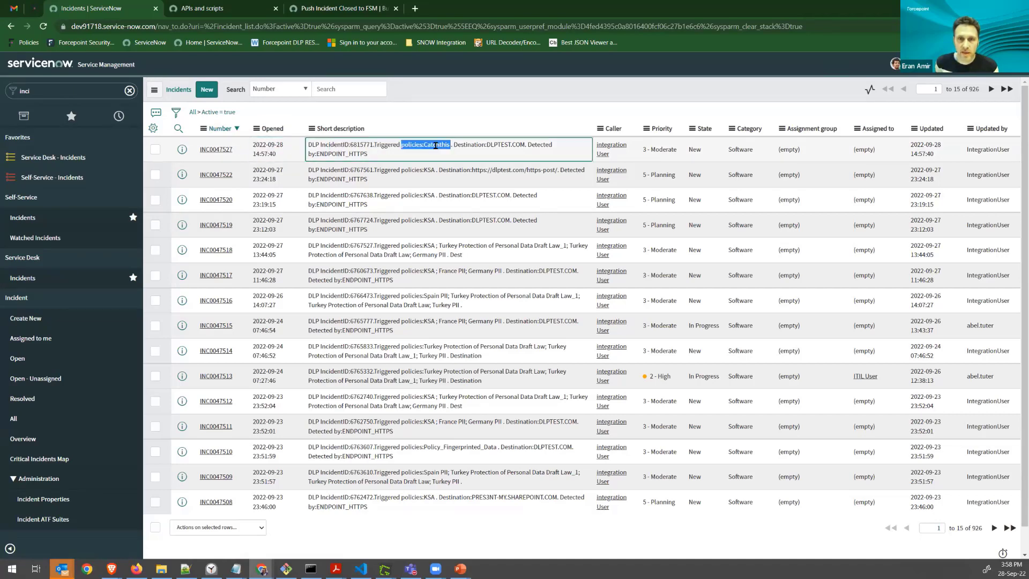
double_click(458, 144)
key(Escape)
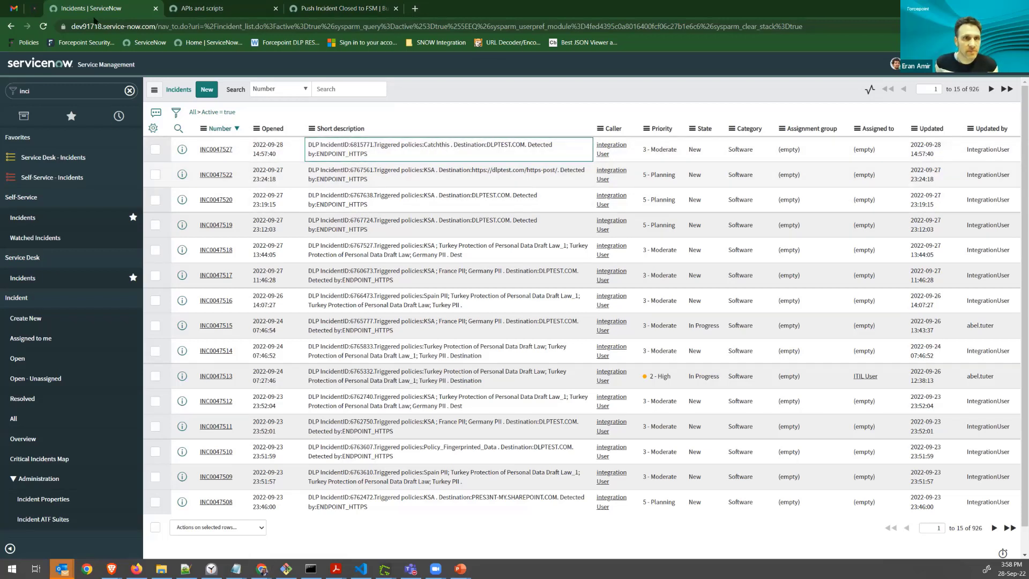
key(alt+Tab)
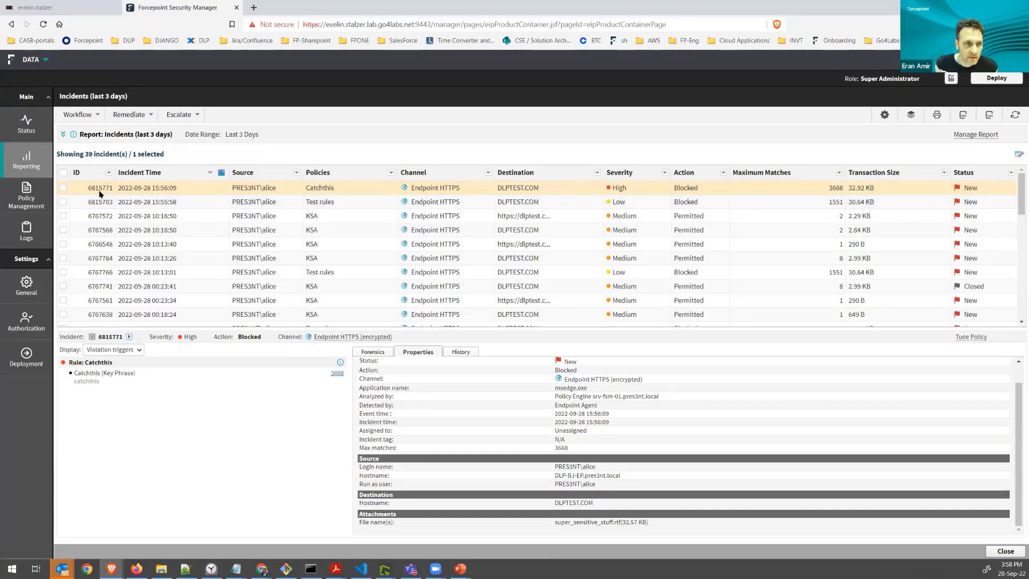
drag(98, 189, 114, 189)
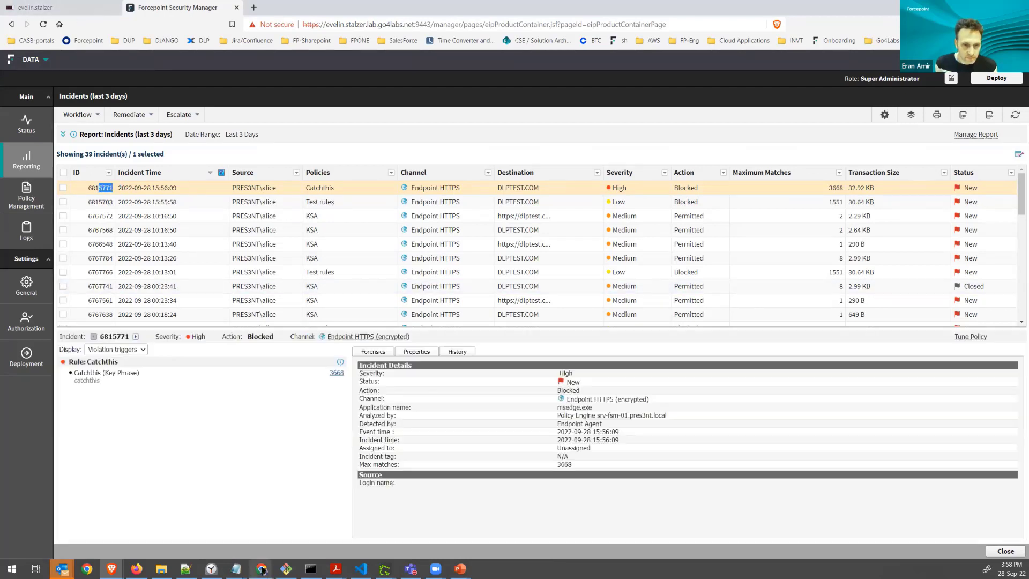
Open INC0047527, select its encoded Description, and bring up the URL Decoder/Encoder in a new tab.
mouse_move(261, 568)
click(230, 528)
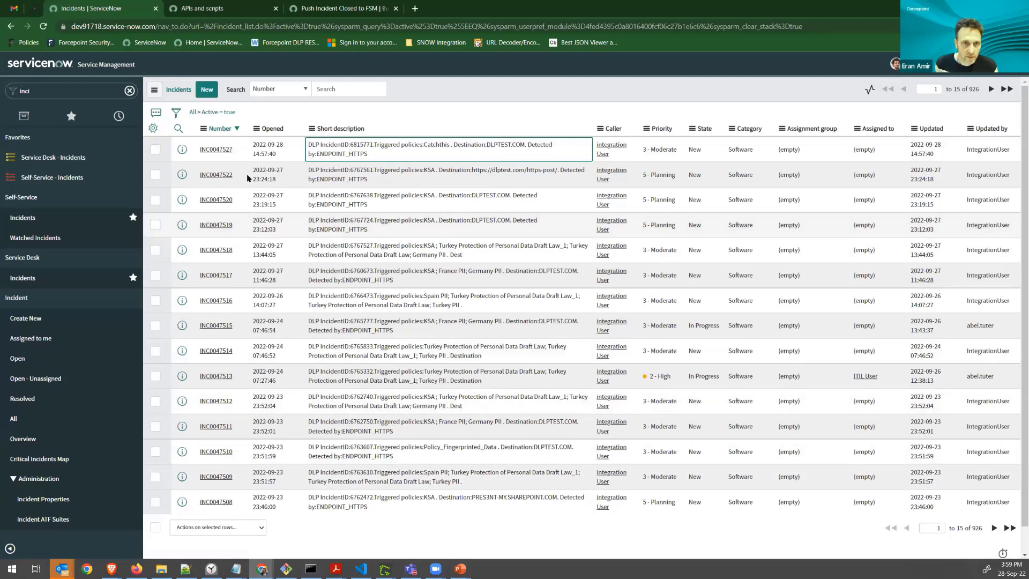
drag(360, 145, 372, 145)
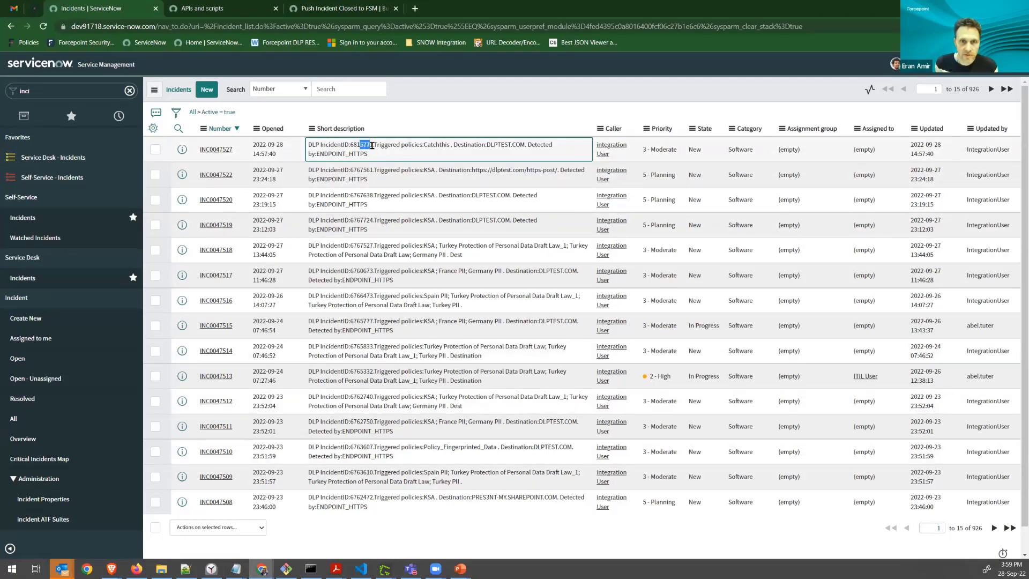
click(222, 153)
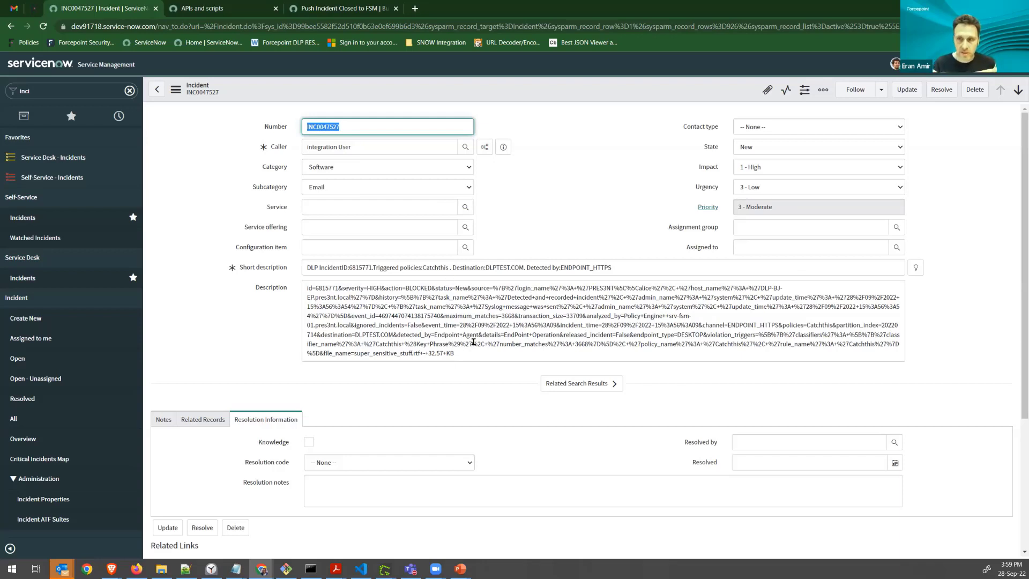
drag(469, 353, 241, 287)
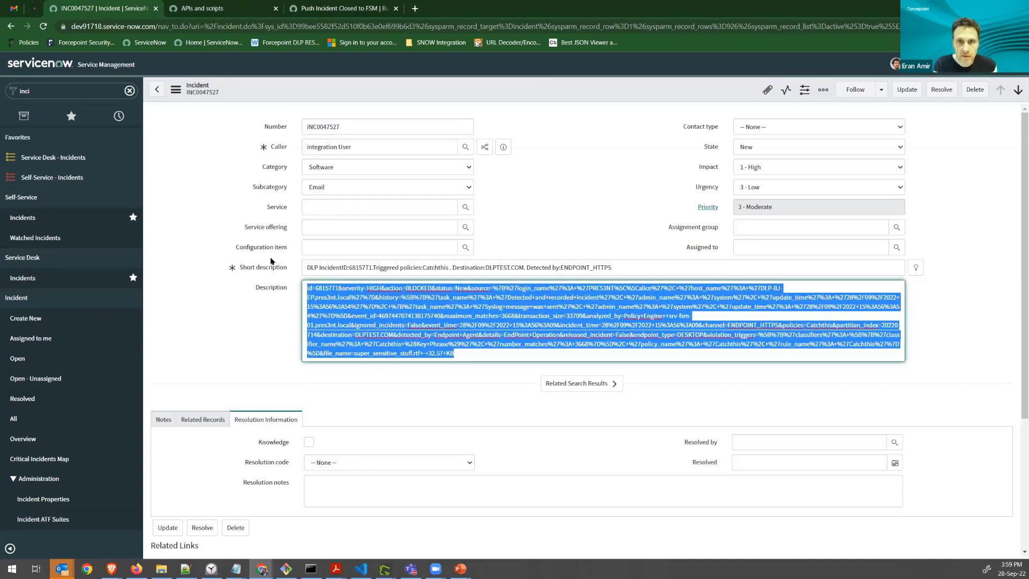
ctrl+shift+click(499, 42)
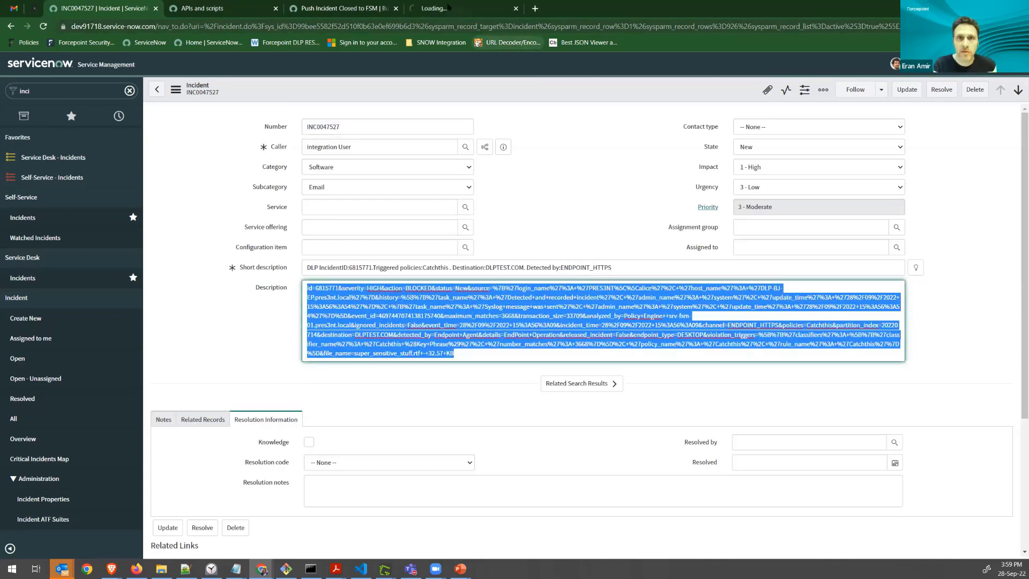
Decode the pasted description and review its severity, Catchthis policy and violation details.
key(ctrl+v)
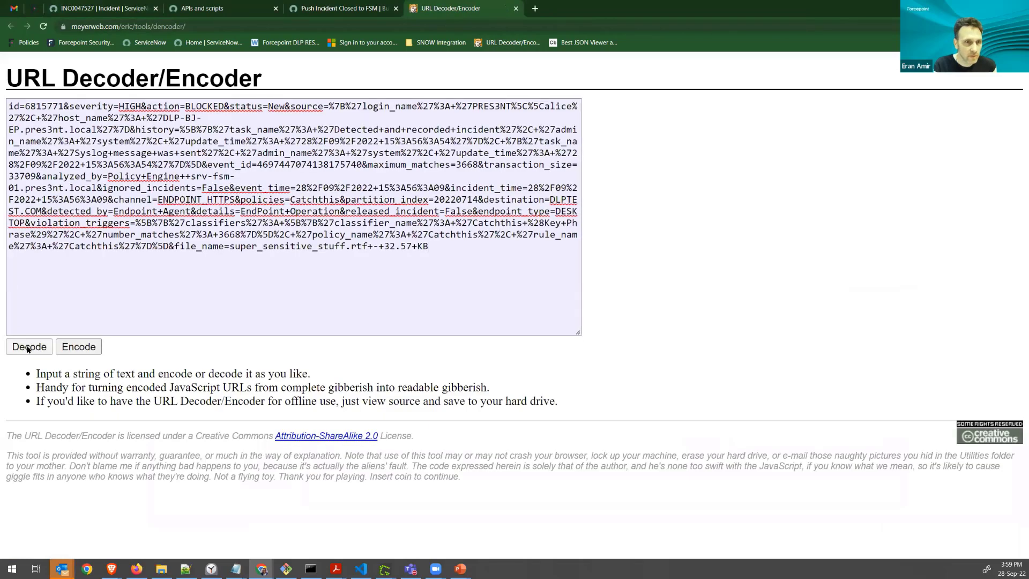
click(29, 346)
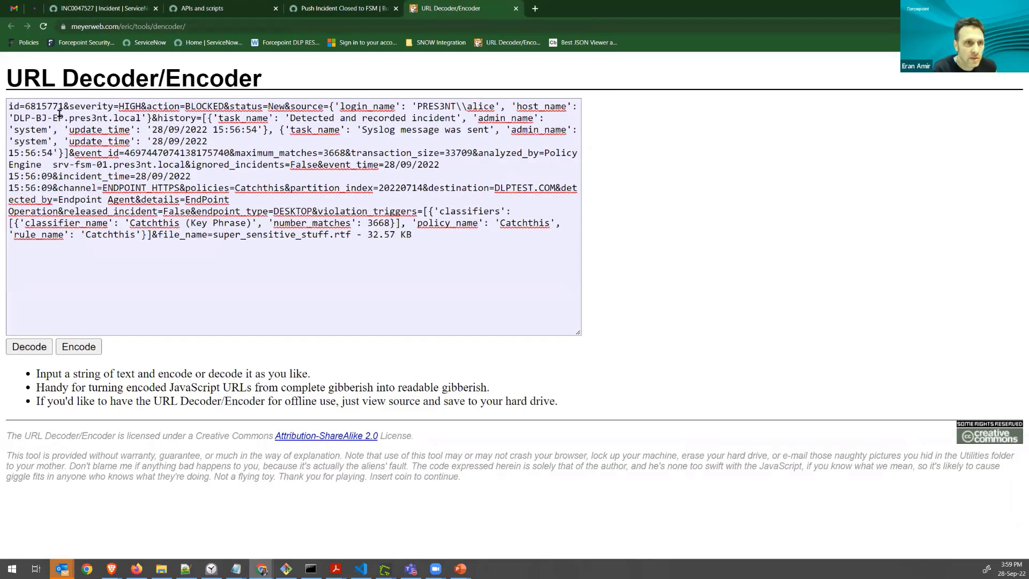
drag(47, 107, 357, 164)
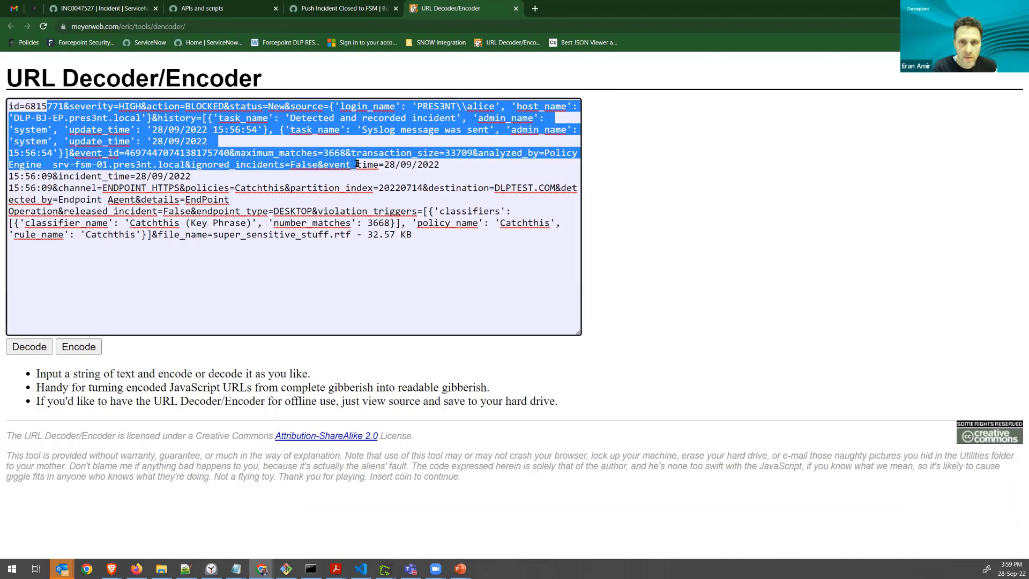
click(357, 165)
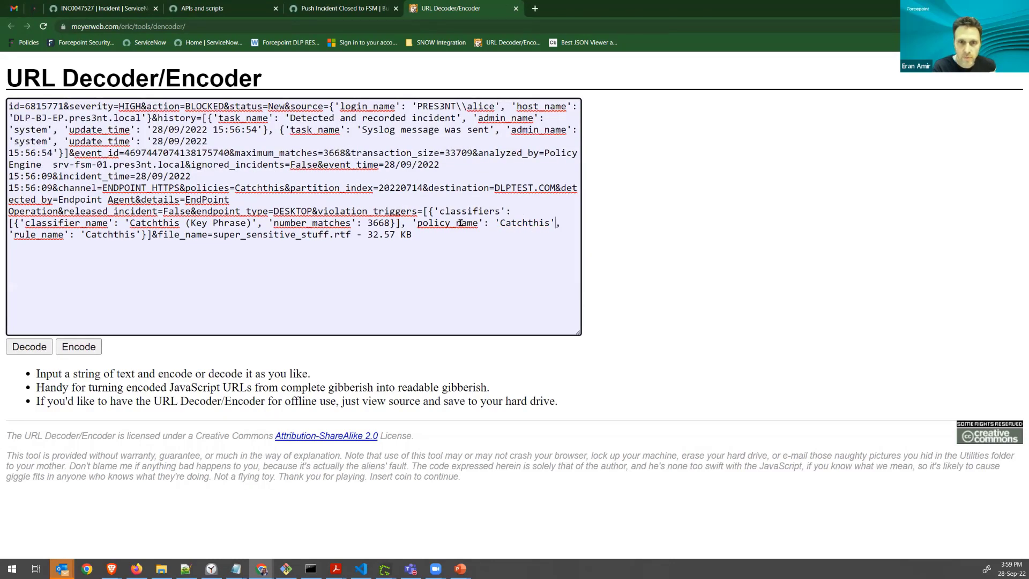
drag(555, 222, 432, 222)
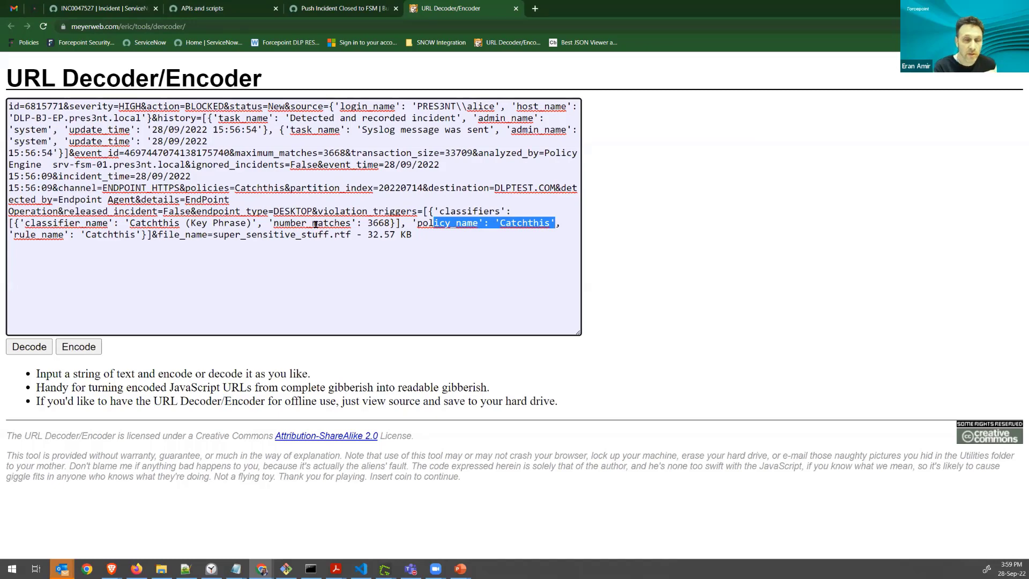
drag(317, 224, 68, 118)
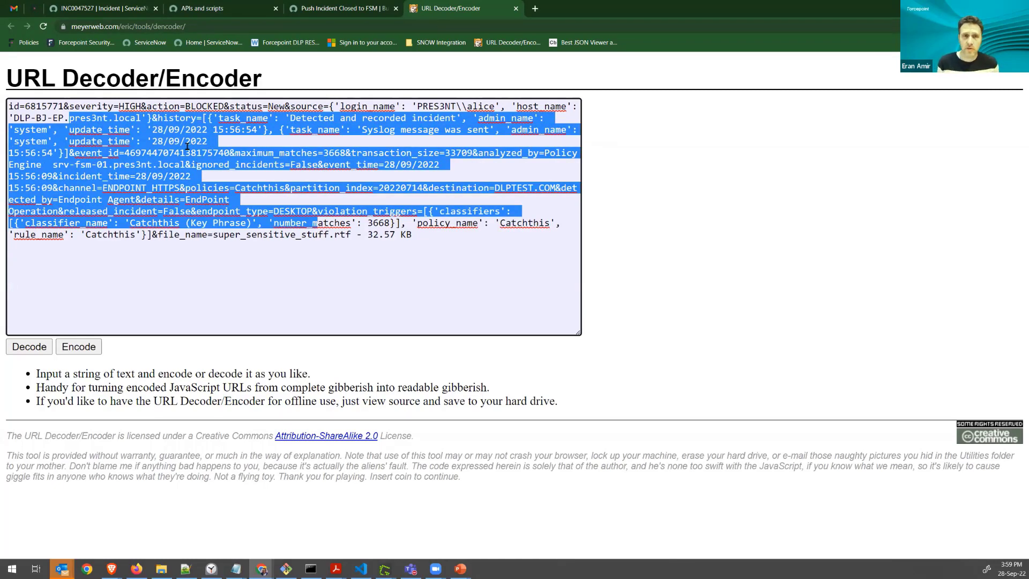
click(107, 9)
click(241, 301)
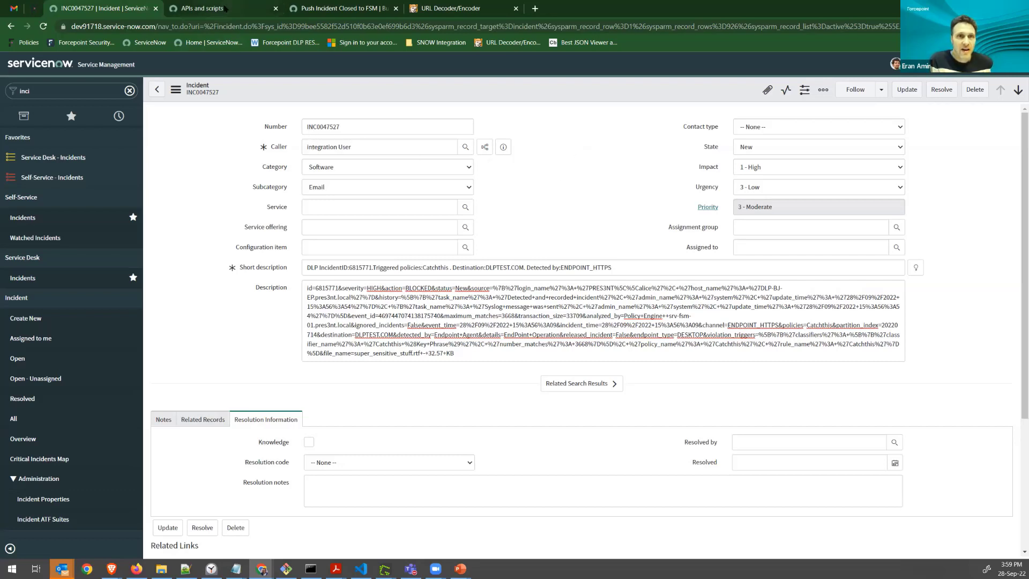
Review the Push Incident Closed to FSM rule's conditions, actions and update.py endpoint script.
click(333, 8)
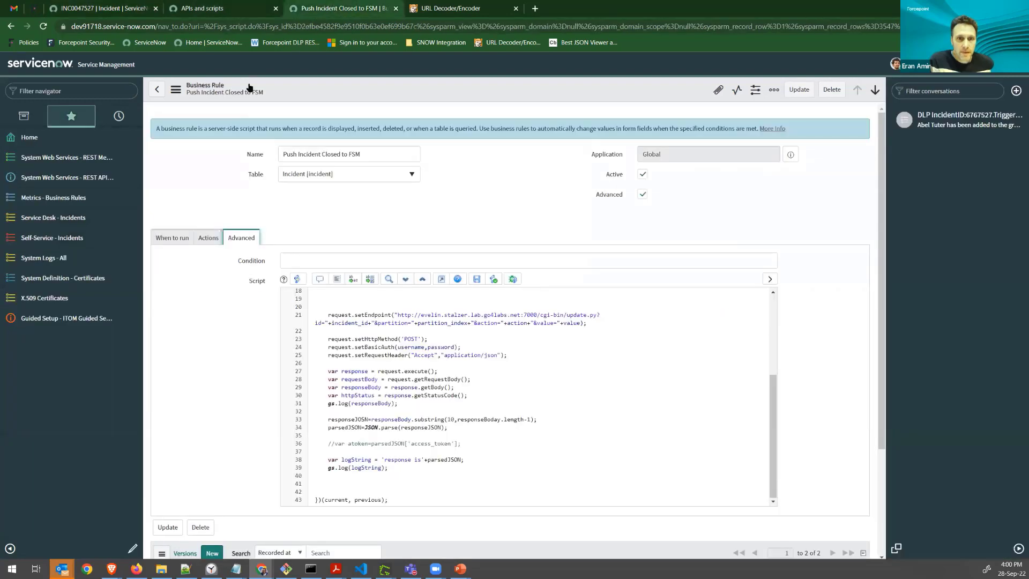
click(174, 237)
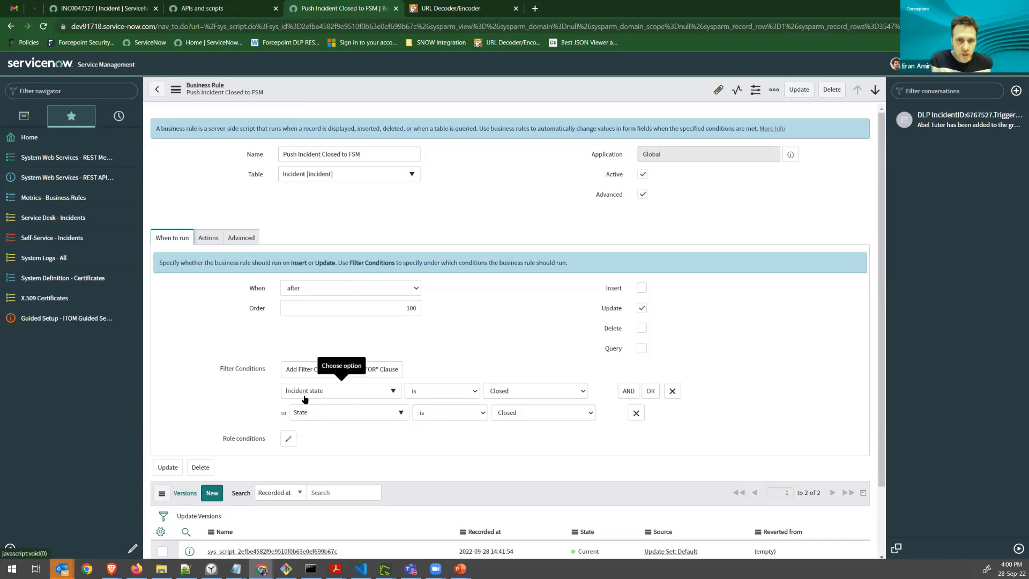
click(210, 239)
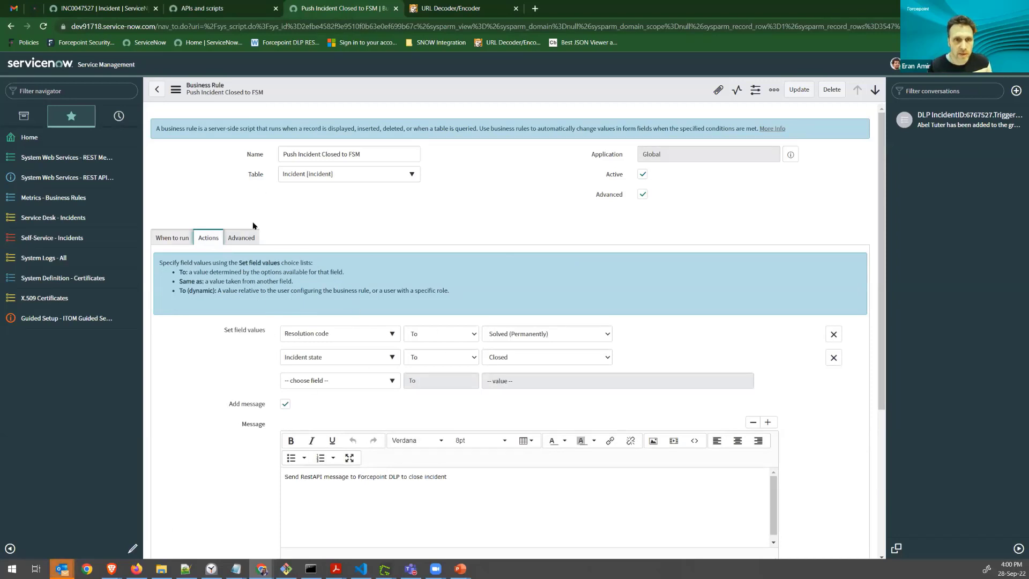
click(242, 238)
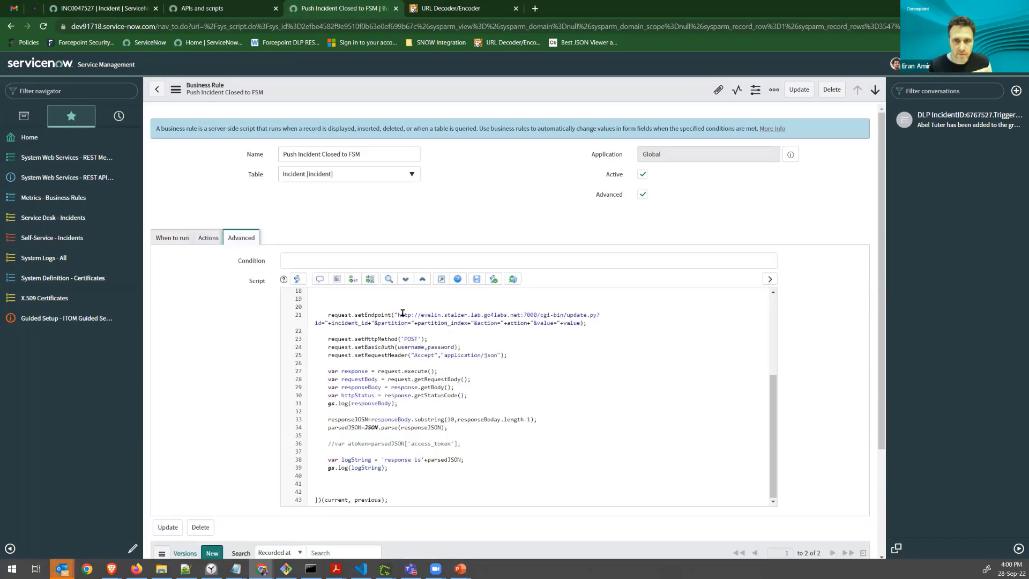
drag(395, 315, 539, 313)
click(587, 316)
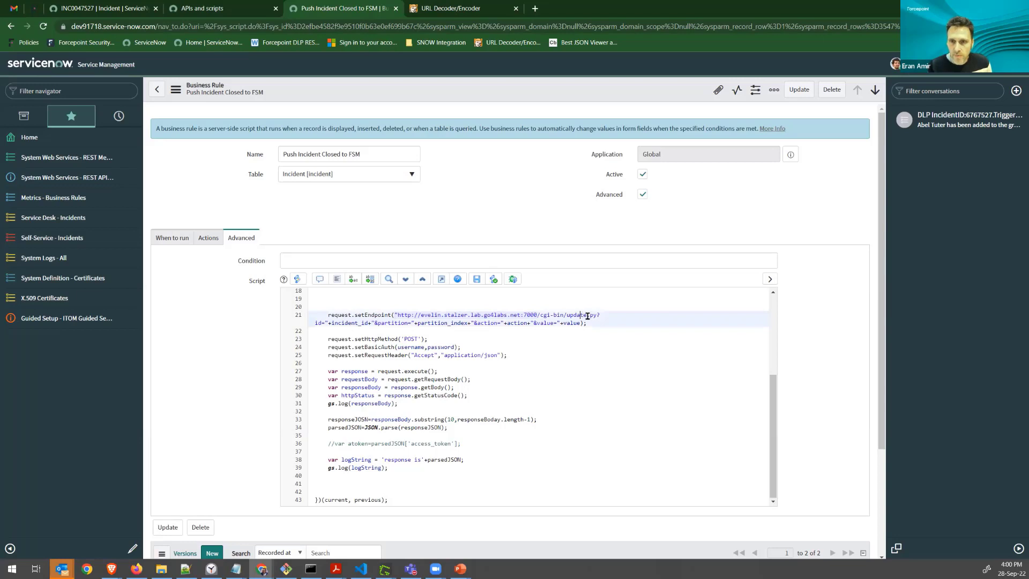
double_click(570, 315)
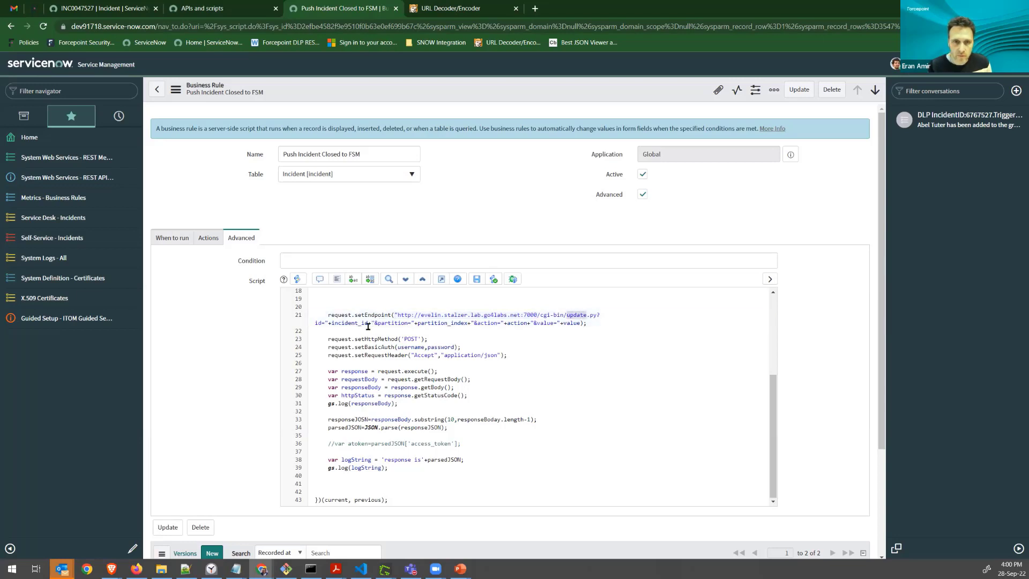
drag(345, 323, 558, 324)
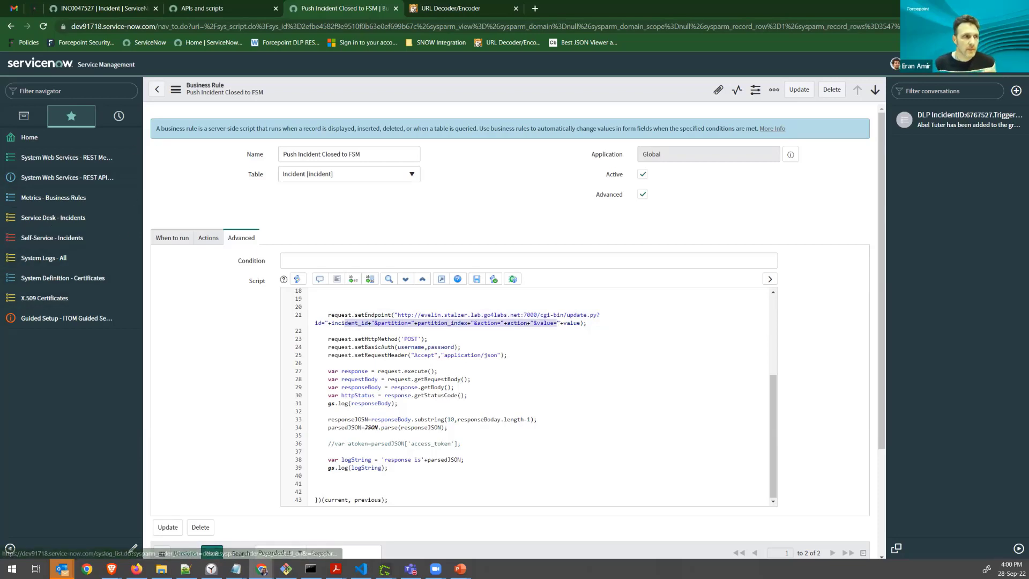
Set INC0047527's State to Closed and write resolution notes 'incident 6815771'.
click(107, 10)
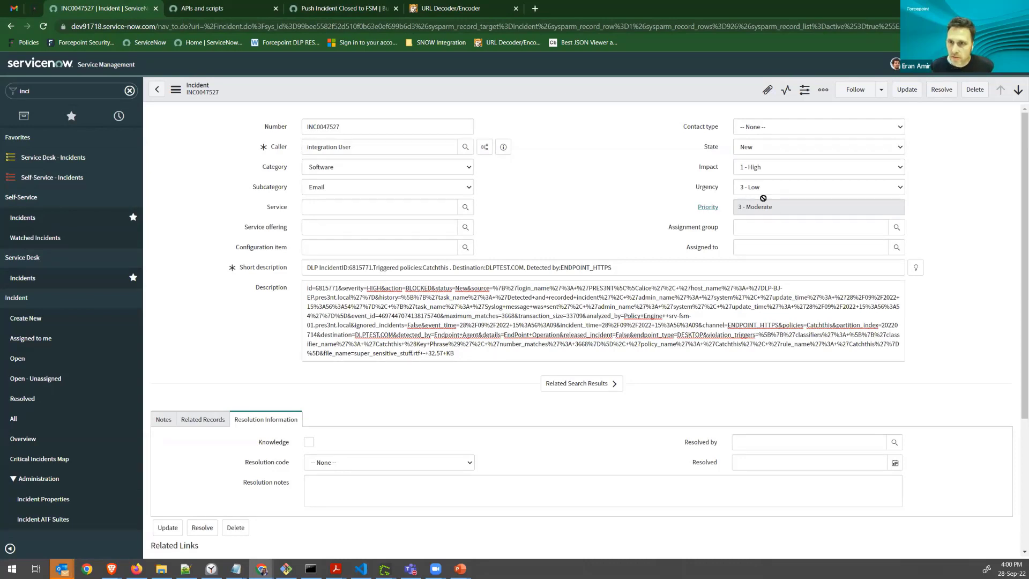
click(761, 147)
click(755, 195)
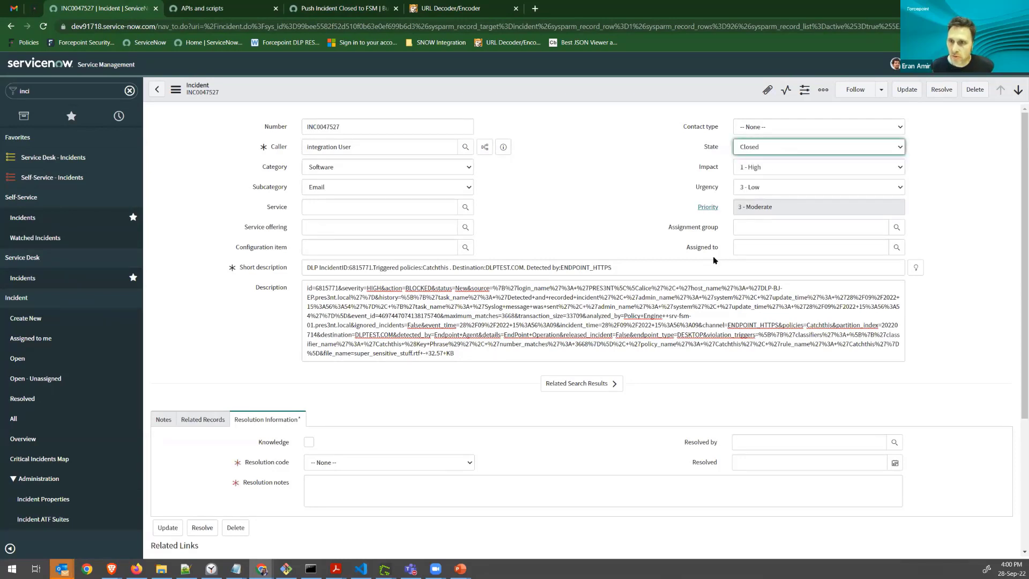
scroll(394, 401, down, 3)
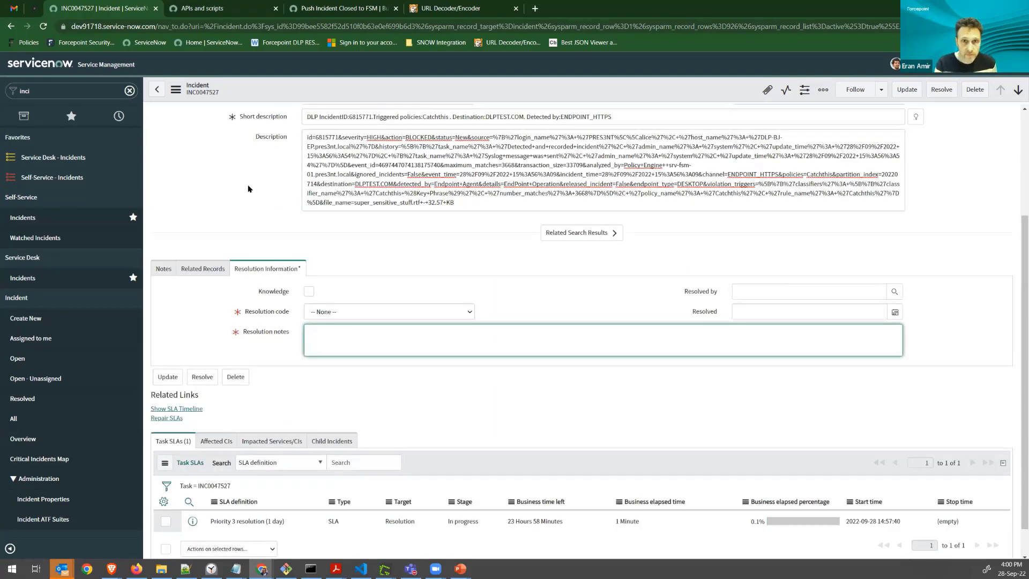
drag(349, 117, 370, 116)
key(ctrl+c)
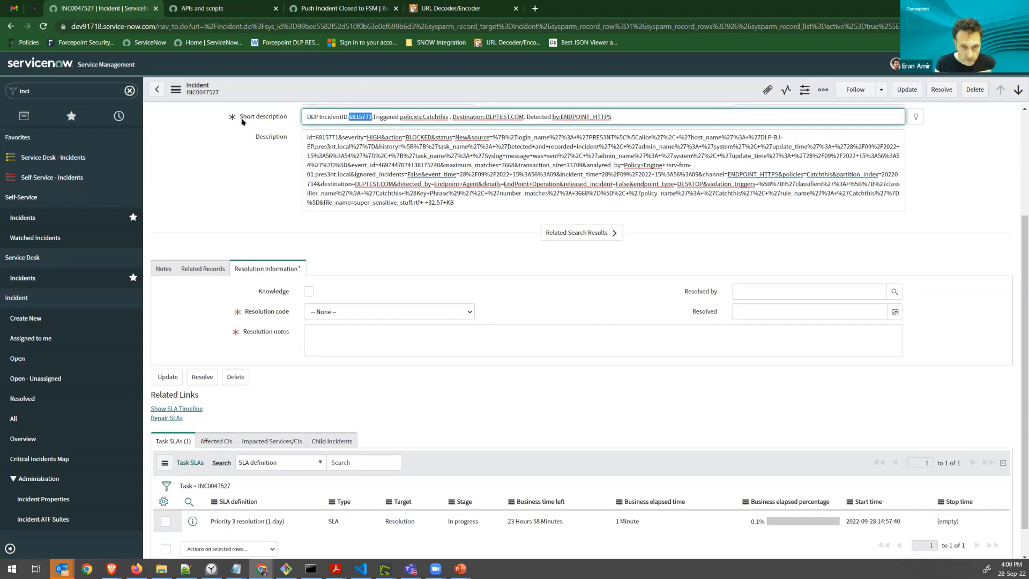
click(322, 338)
text(i)
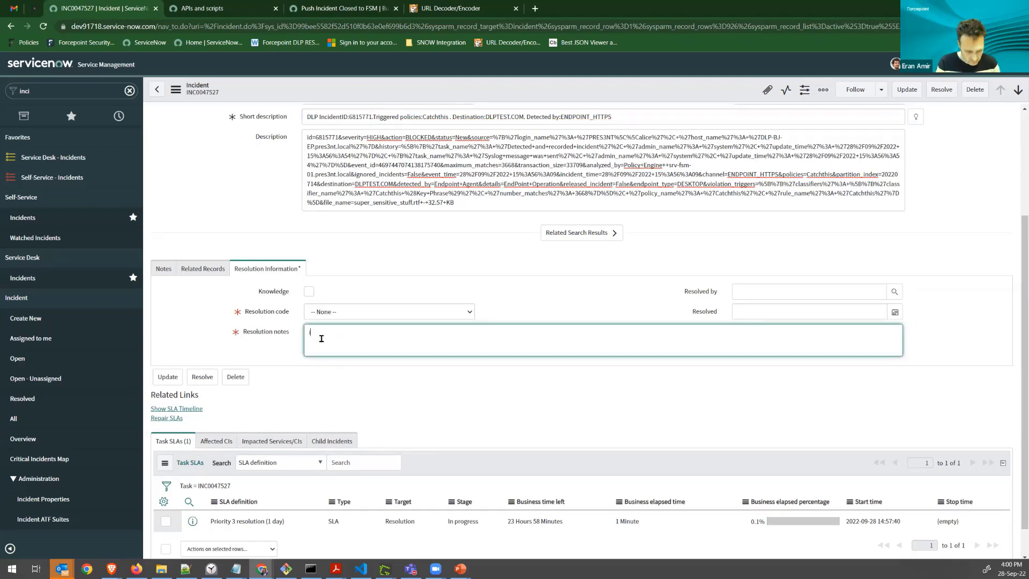
text(ncident)
key(ctrl+v)
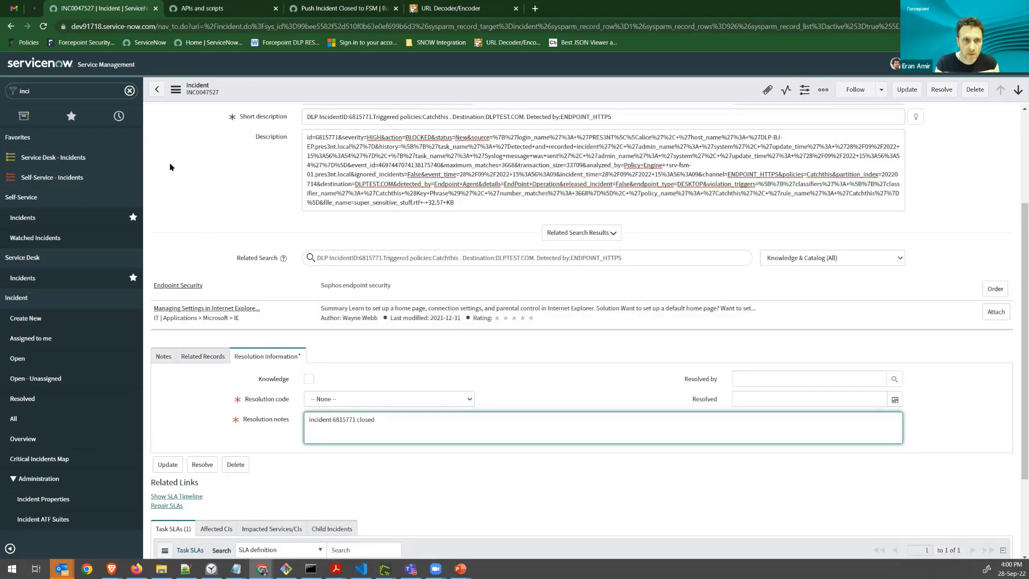
Finish the notes, set Resolution code to Solved (Permanently), and save the incident.
scroll(298, 273, down, 2)
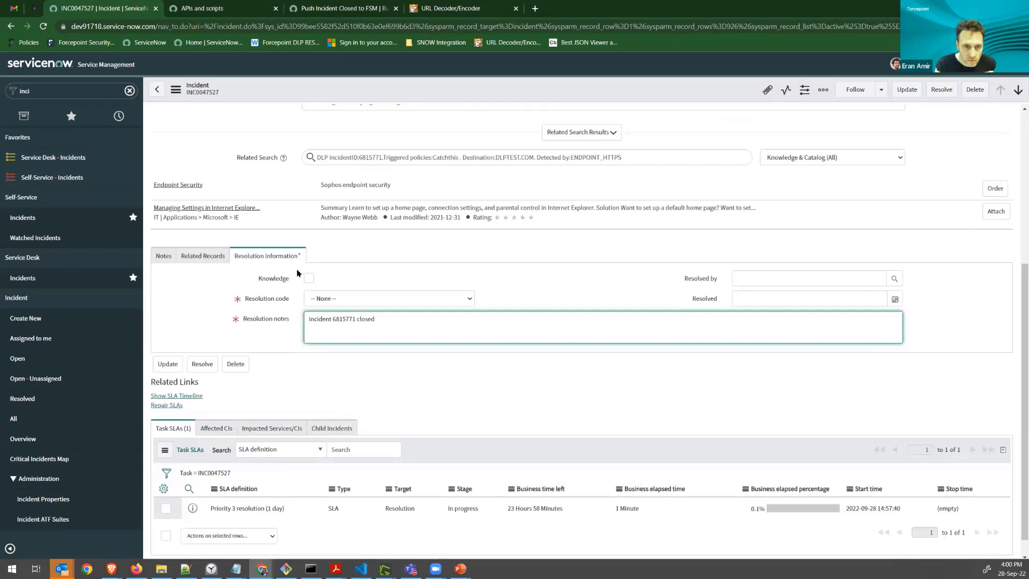
click(164, 256)
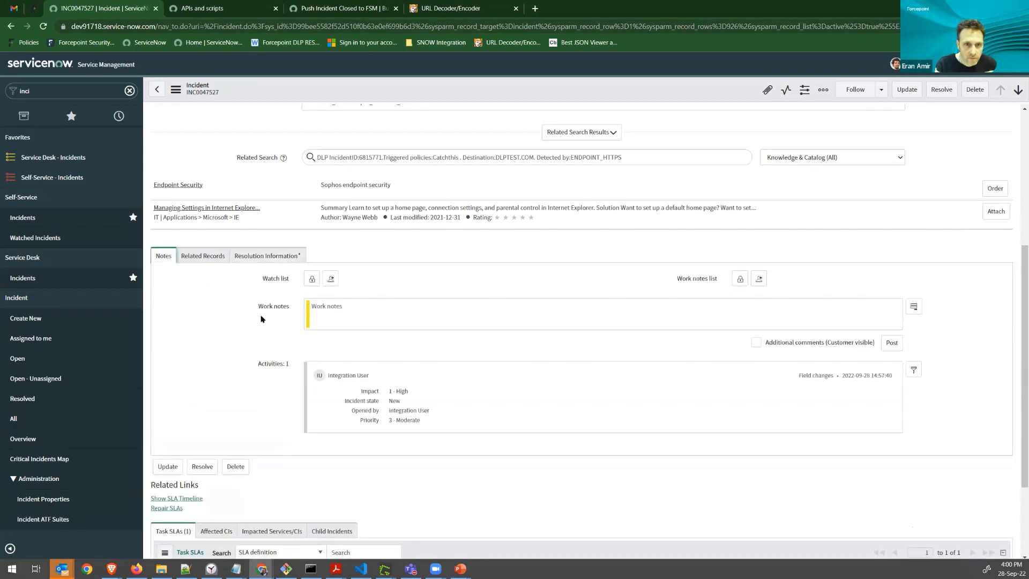
click(350, 317)
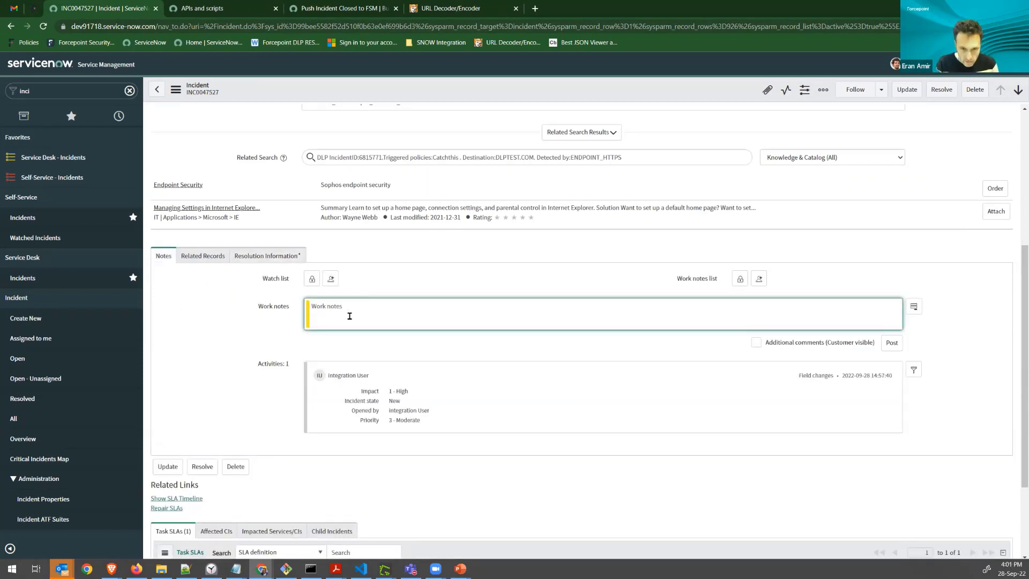
text(closed!!)
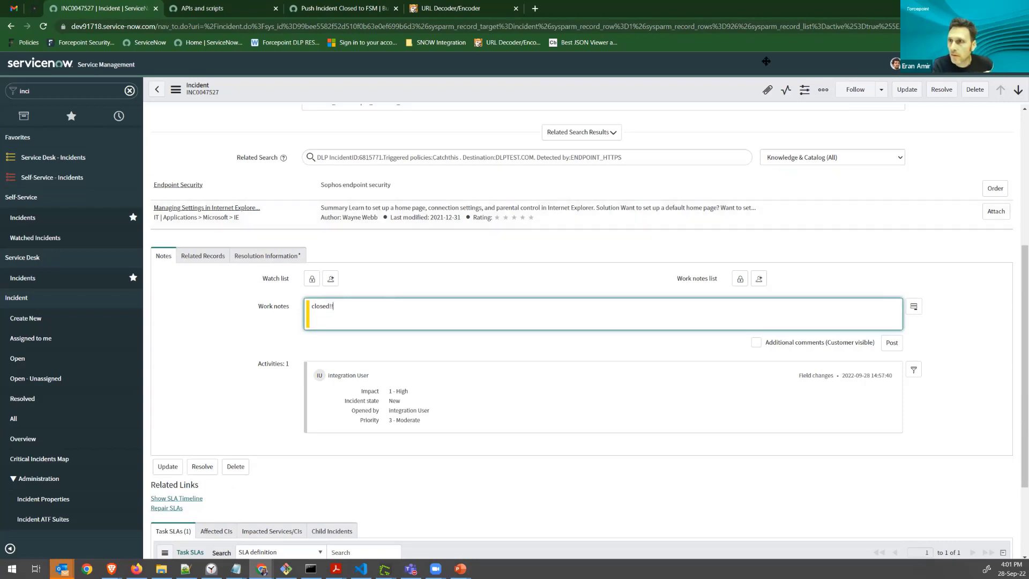
click(907, 91)
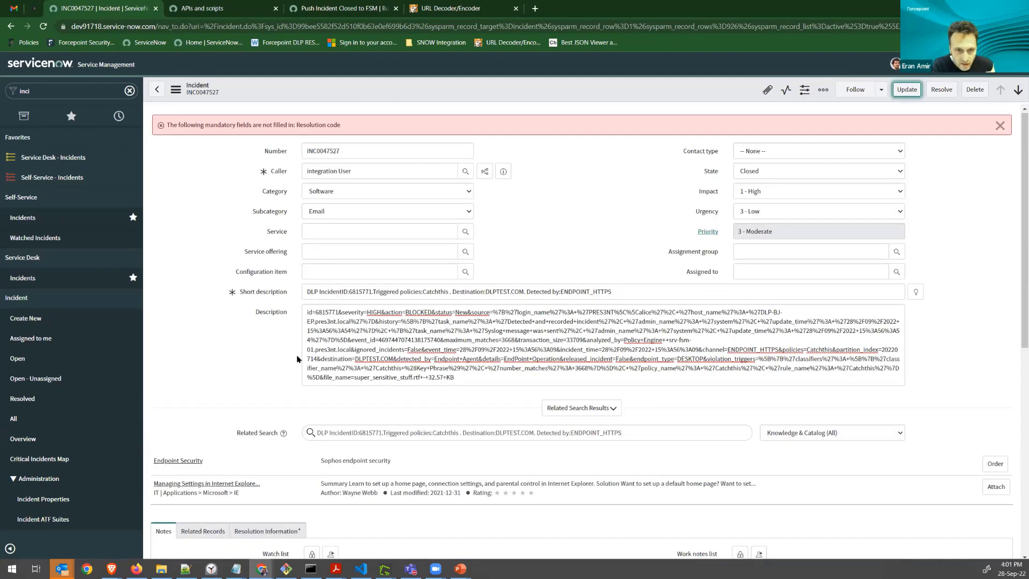
scroll(297, 359, down, 3)
click(266, 379)
scroll(333, 407, down, 1)
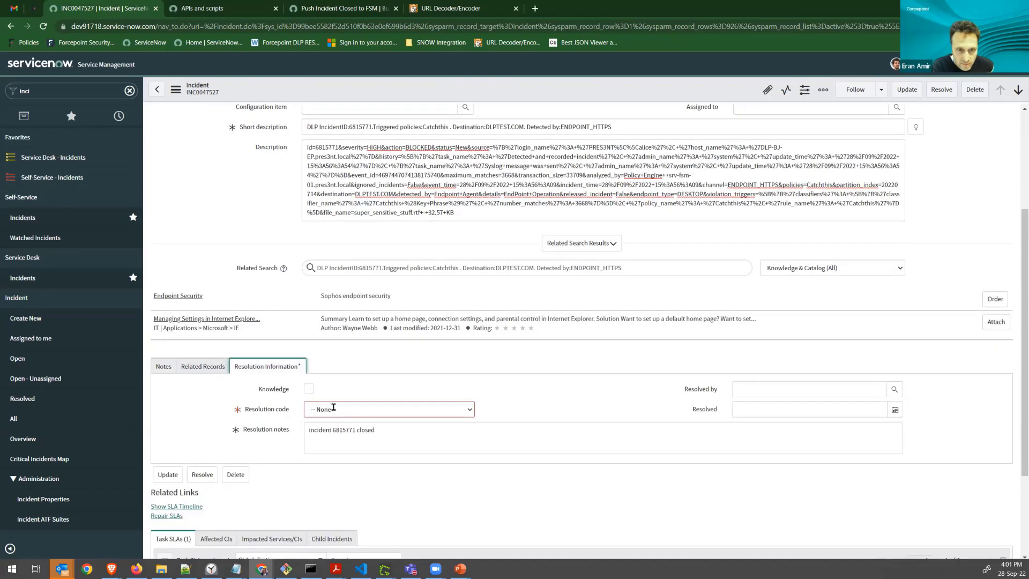
scroll(333, 407, down, 1)
click(349, 376)
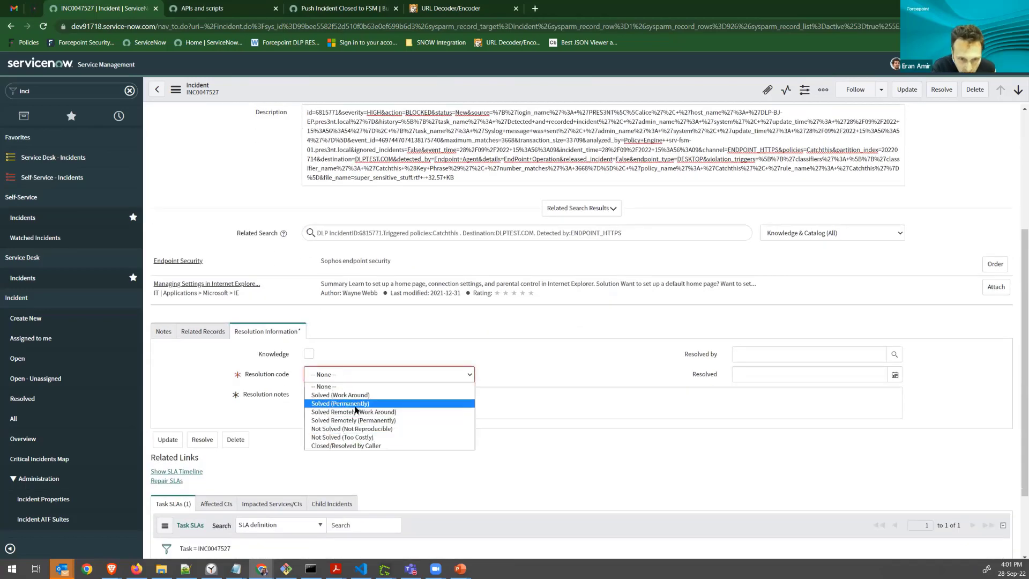
click(355, 404)
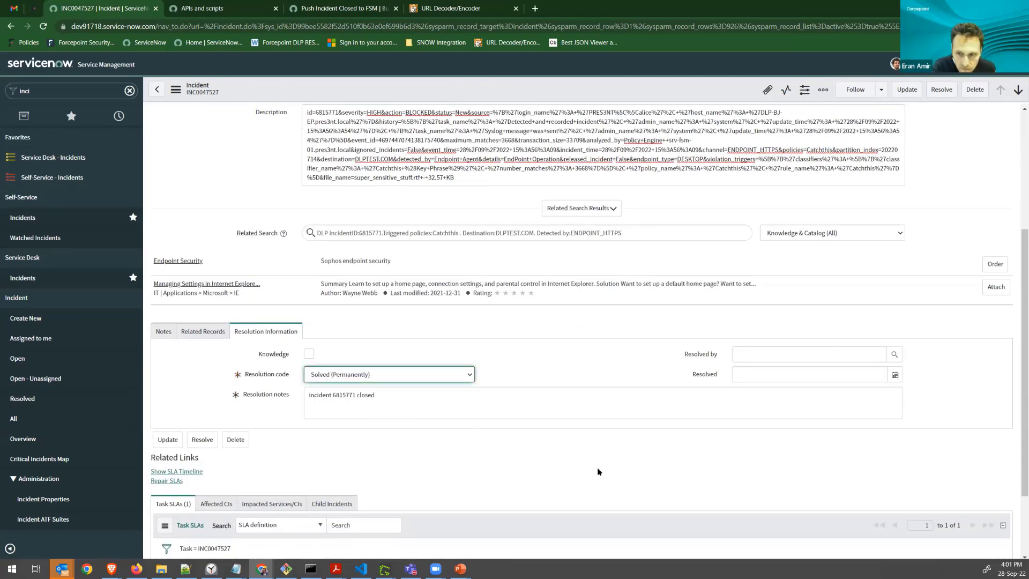
click(904, 96)
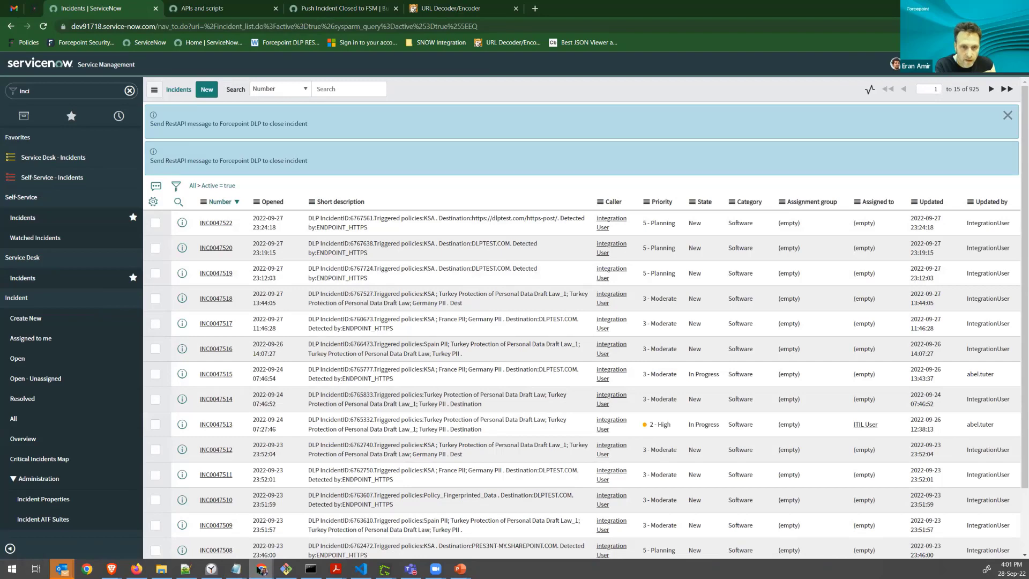
Bring up the SIEMConnector Remote Viewer window from the Brave taskbar icon.
mouse_move(258, 567)
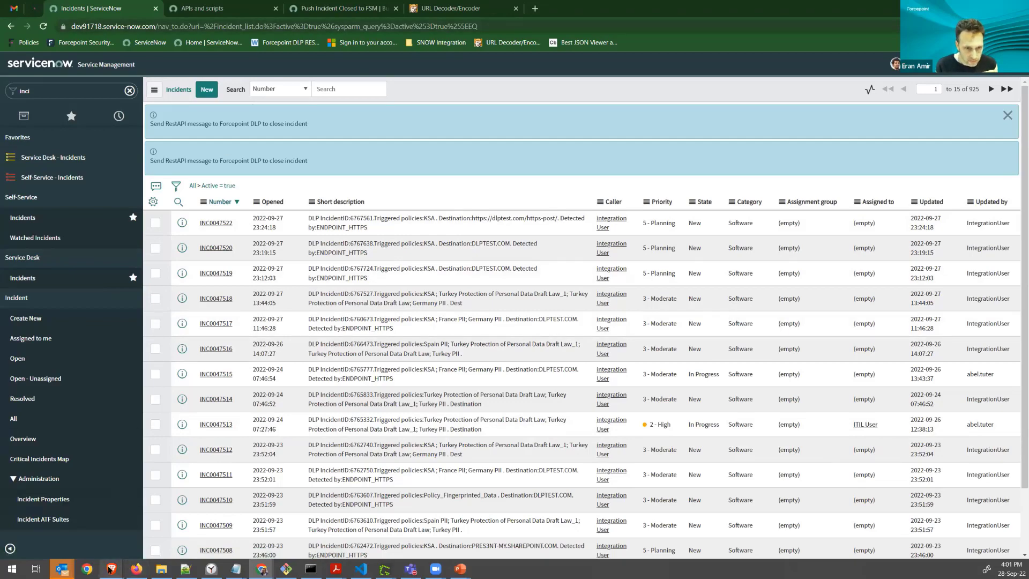
Check the cgi-bin log's update.py CLOSE request for incident 6815771, then return to Forcepoint's incidents list.
mouse_move(110, 570)
click(81, 531)
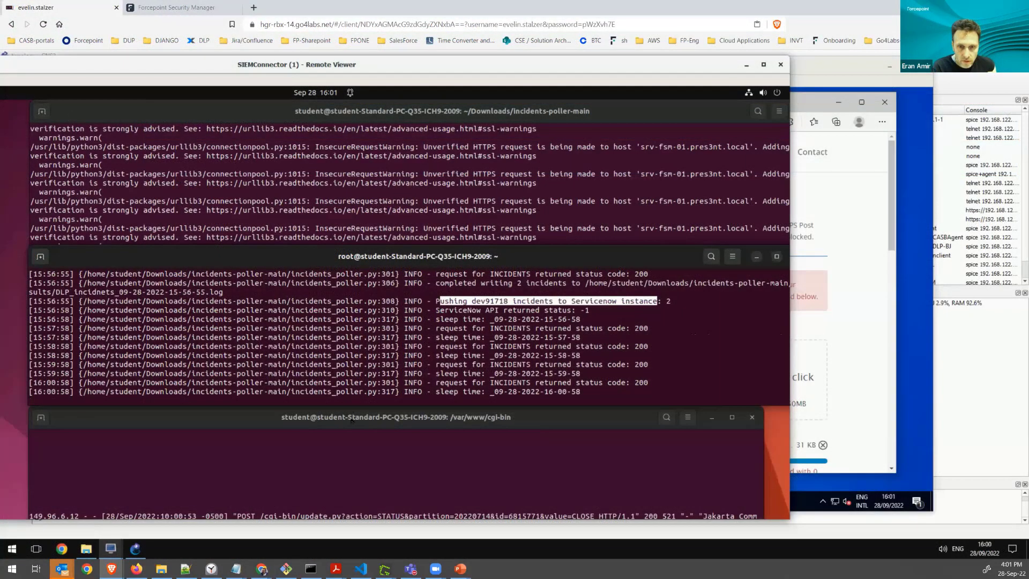
click(322, 484)
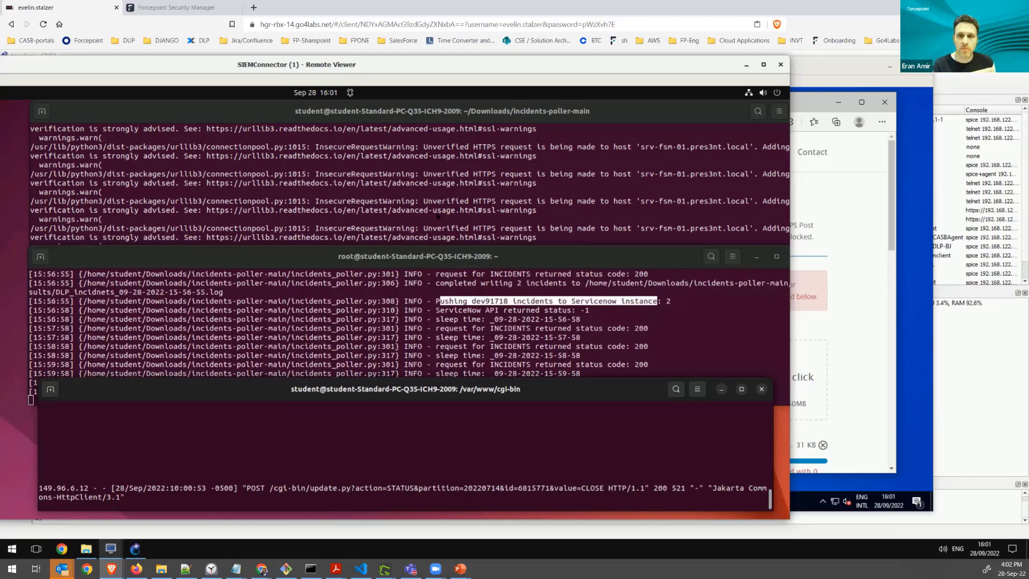
click(189, 10)
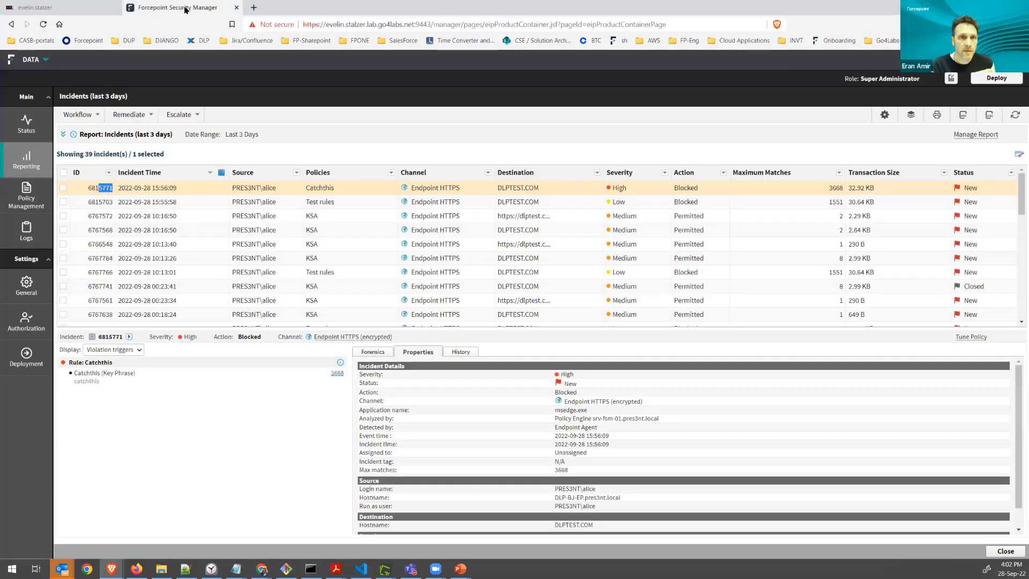
Refresh the incidents report and confirm incident 6815771 now shows status Closed.
click(1014, 116)
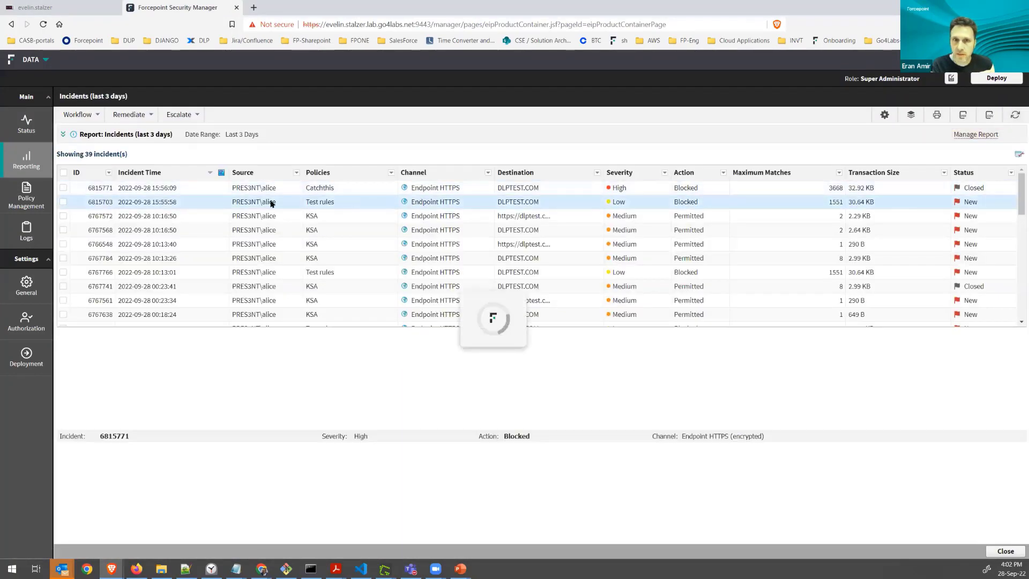
click(967, 190)
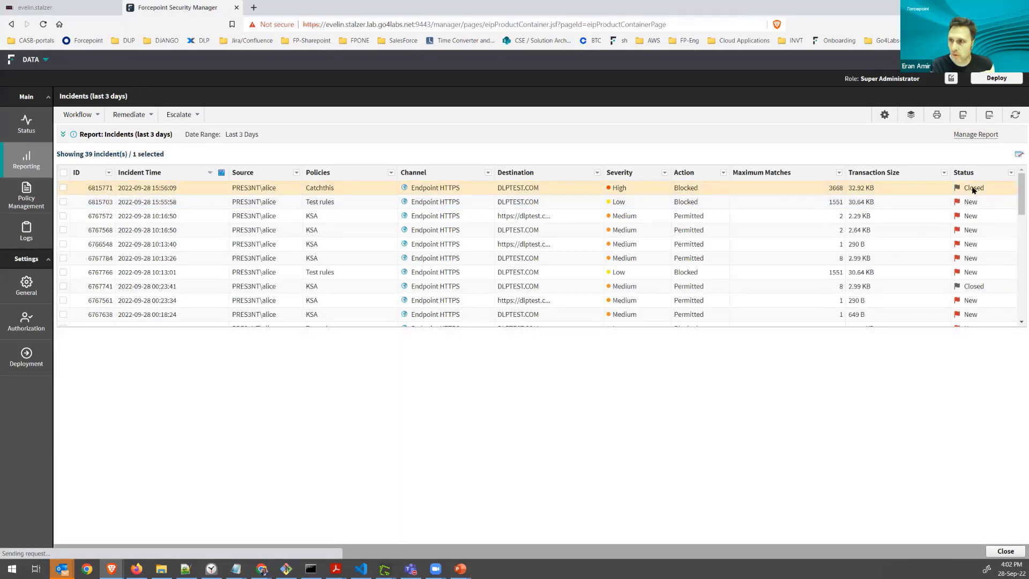